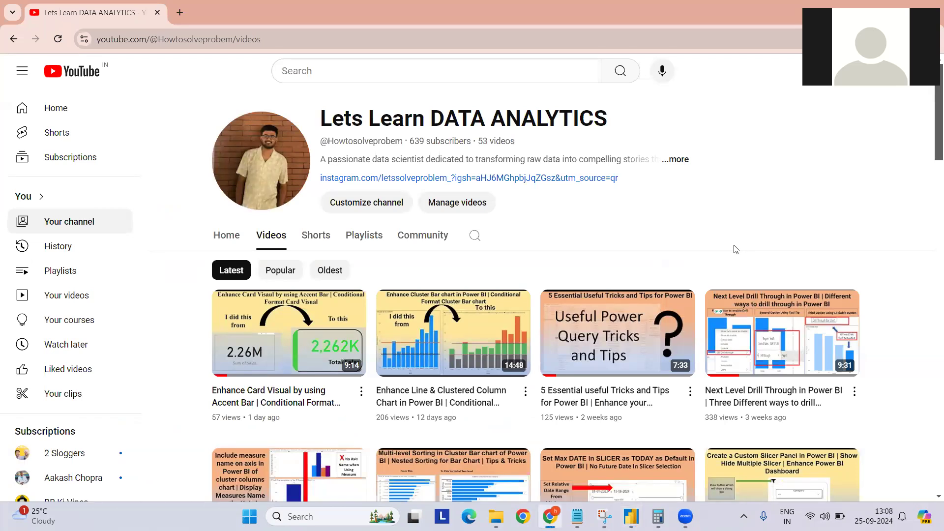
pyautogui.scroll(-3, 735, 250)
pyautogui.scroll(-3, 735, 250)
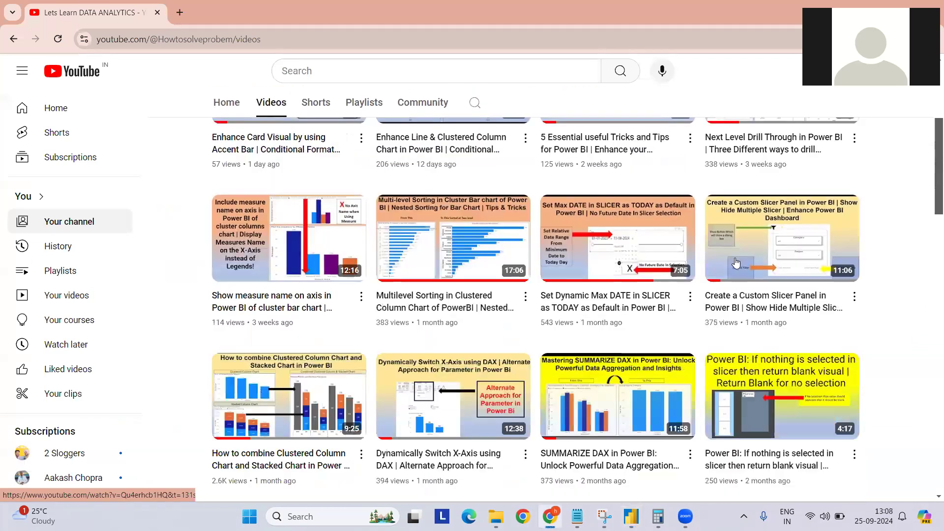
pyautogui.scroll(-2, 731, 253)
pyautogui.scroll(4, 731, 256)
pyautogui.scroll(4, 732, 258)
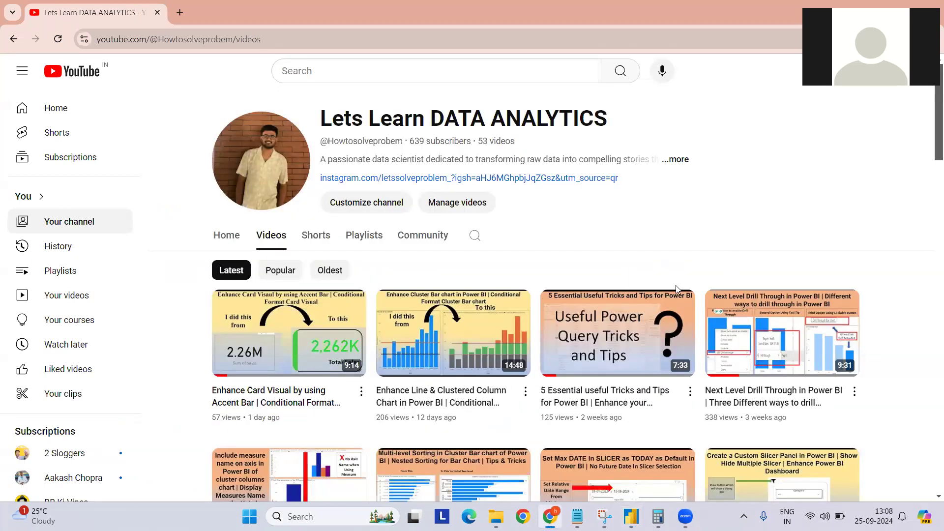
# - Switch to the Power BI report and compare the sub-category sales chart for 2017 and 2018 using the Year slicer
pyautogui.click(631, 516)
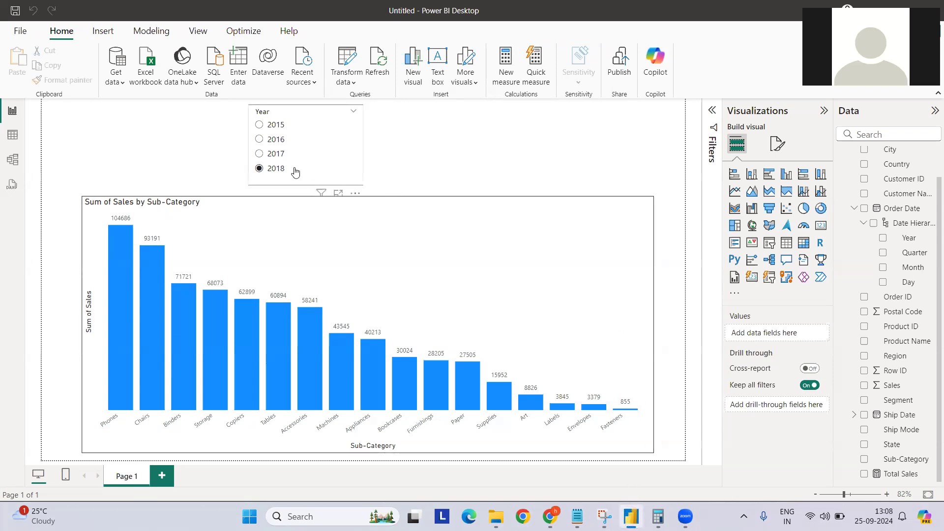
pyautogui.click(302, 113)
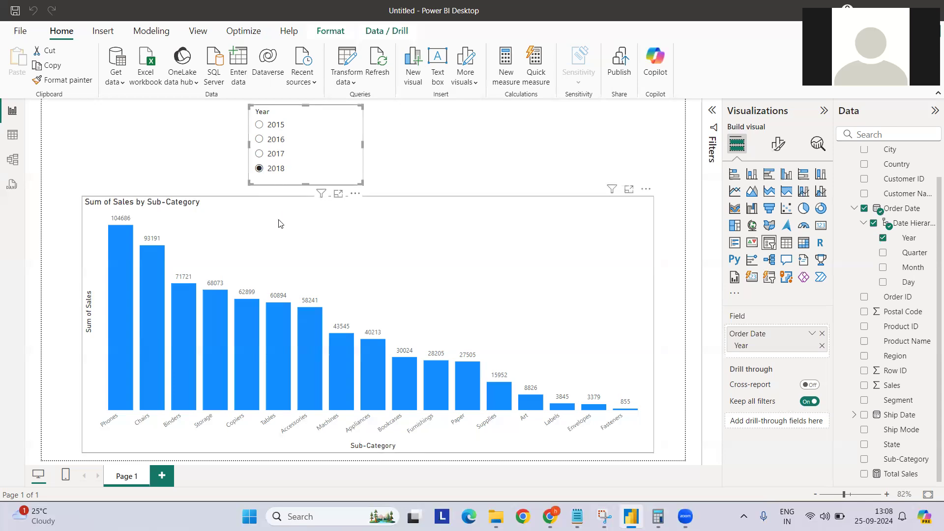
pyautogui.click(236, 210)
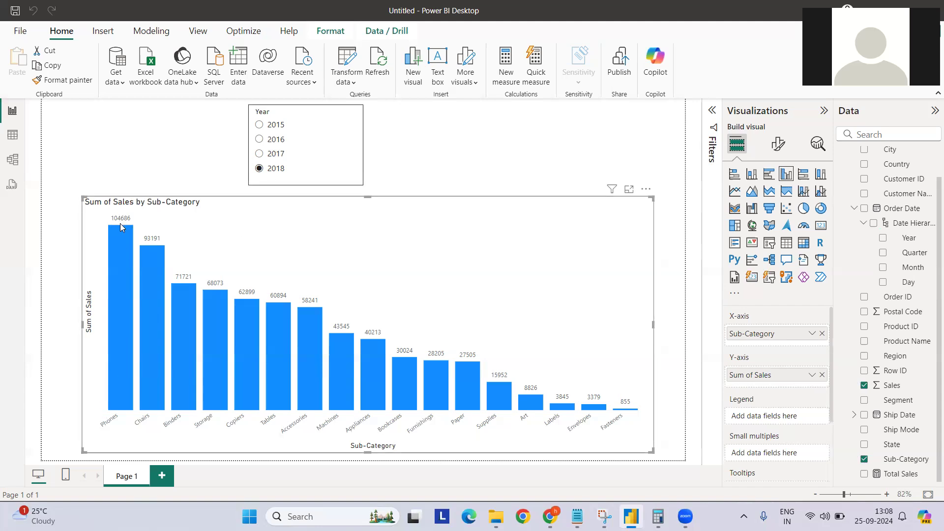
pyautogui.click(264, 155)
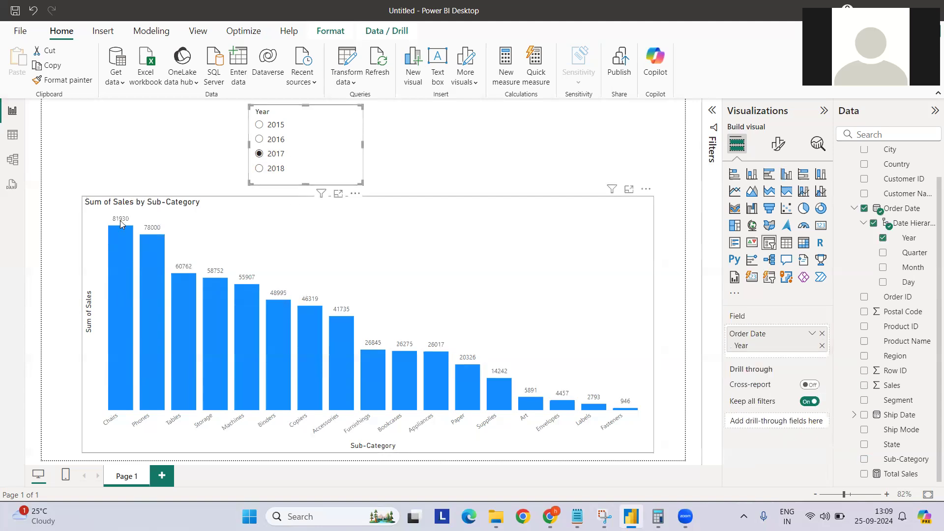
pyautogui.click(269, 168)
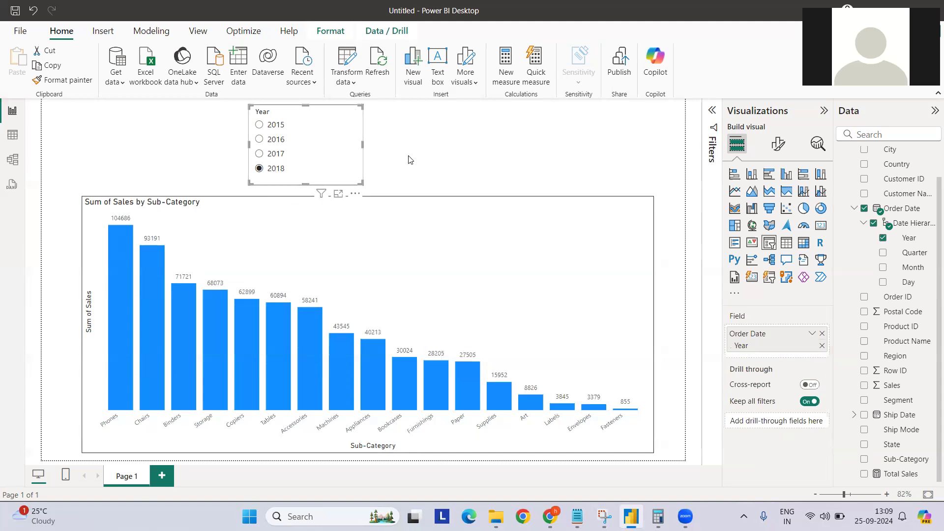
pyautogui.click(403, 217)
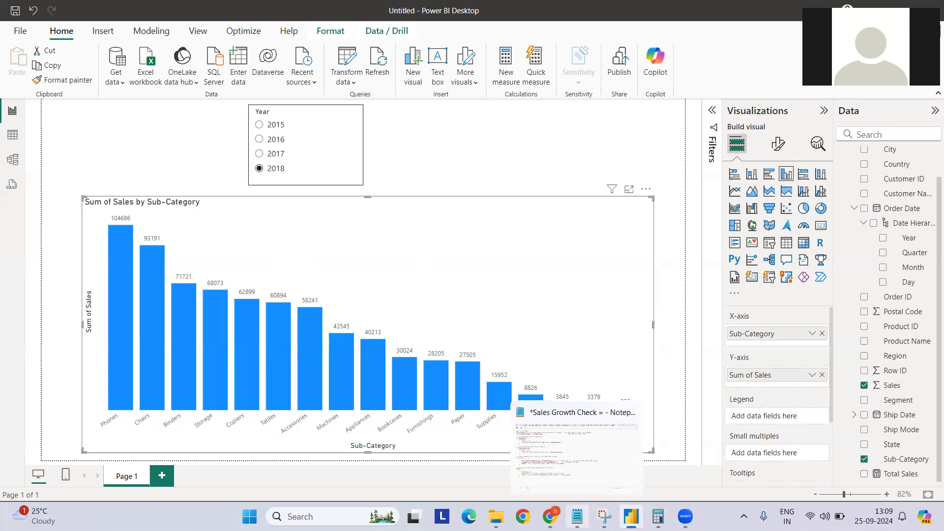
# - Copy the complete Sales Growth Check DAX code from Notepad and paste it into a new measure in Power BI
pyautogui.click(577, 517)
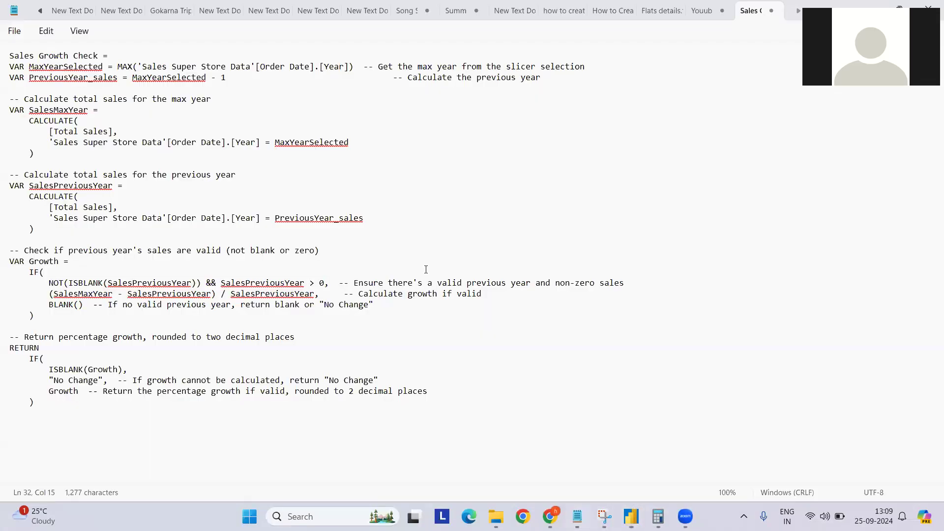
pyautogui.hotkey('ctrl', 'a')
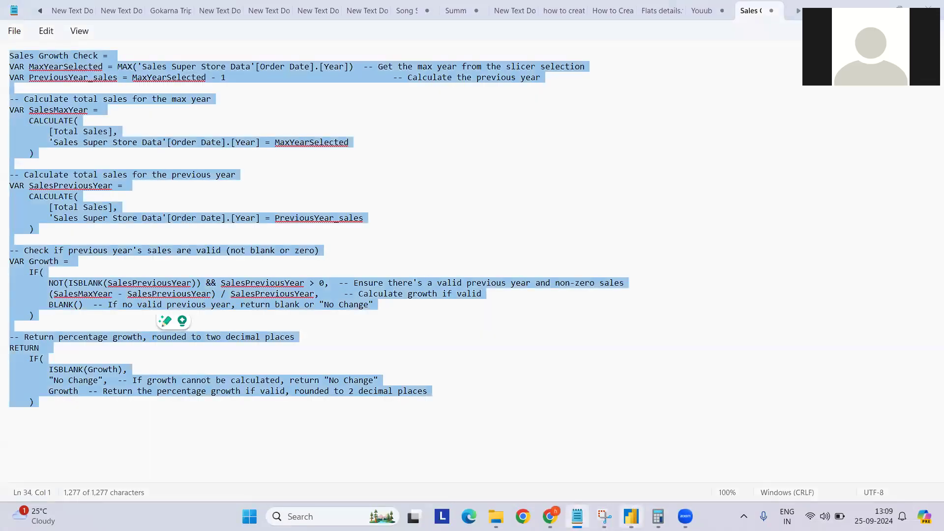
pyautogui.hotkey('alt', 'Tab')
pyautogui.click(572, 150)
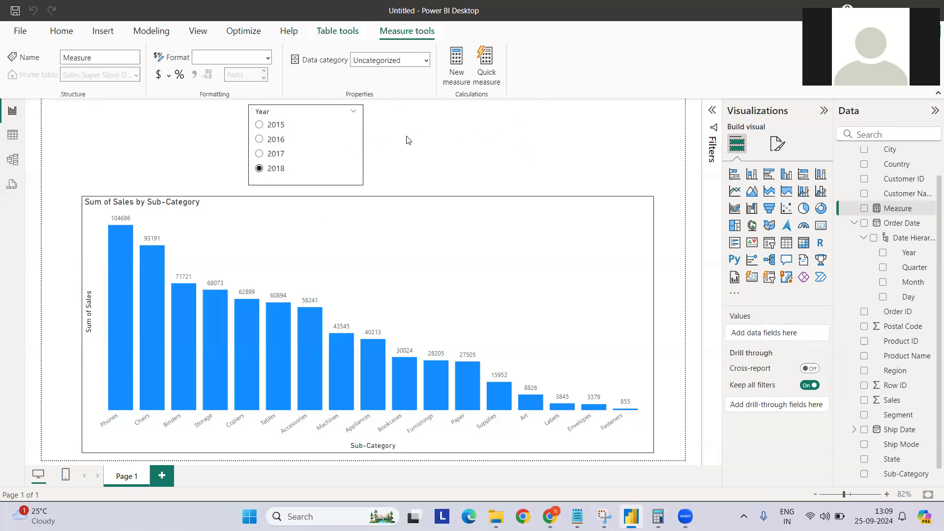
pyautogui.hotkey('ctrl', 'v')
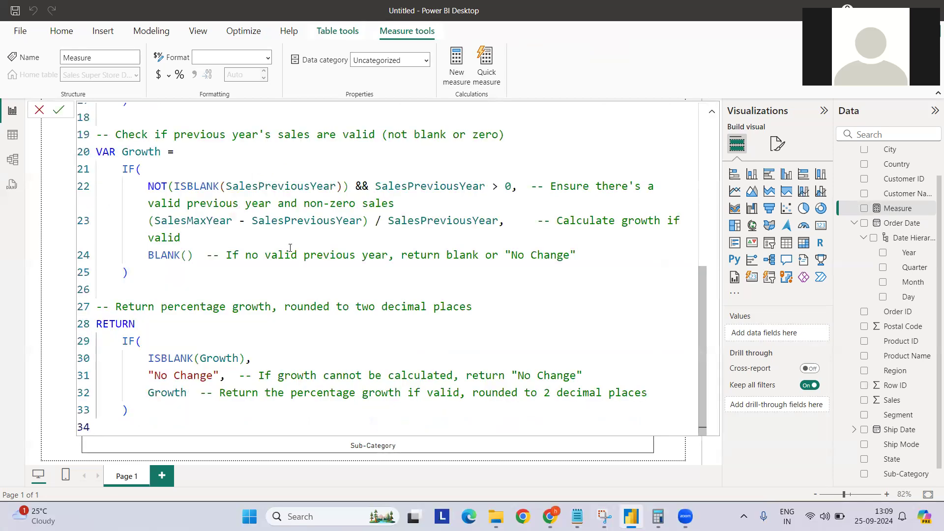
# - Review the measure's variables for the selected year, the previous year and the total sales of each
pyautogui.scroll(7, 236, 218)
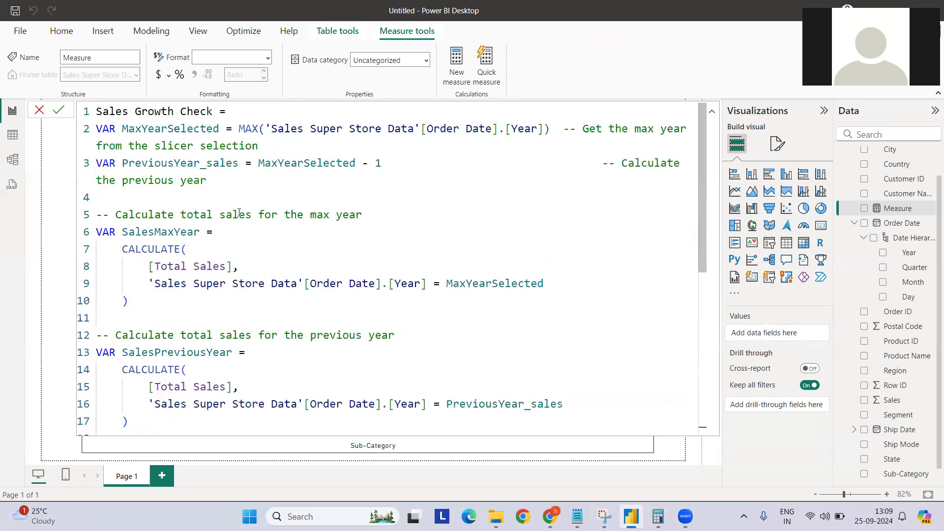
pyautogui.moveTo(239, 129); pyautogui.dragTo(551, 127)
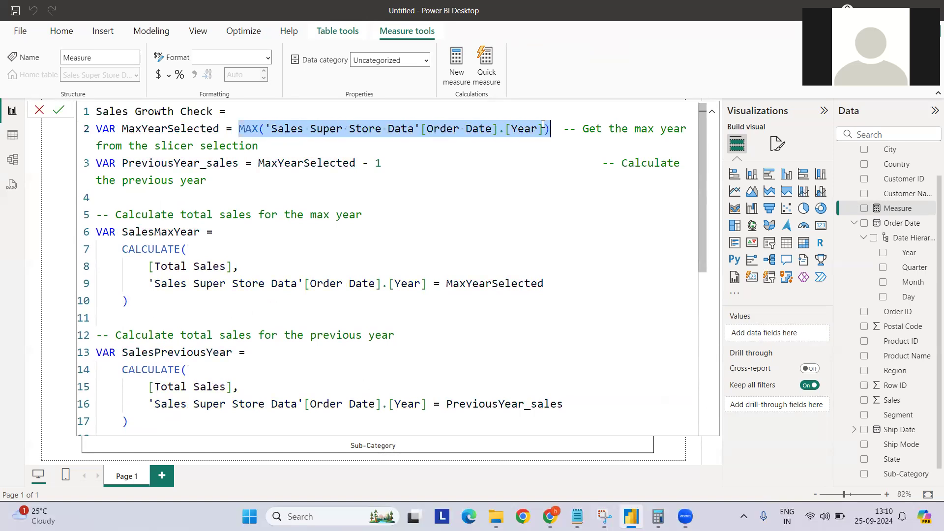
pyautogui.doubleClick(283, 164)
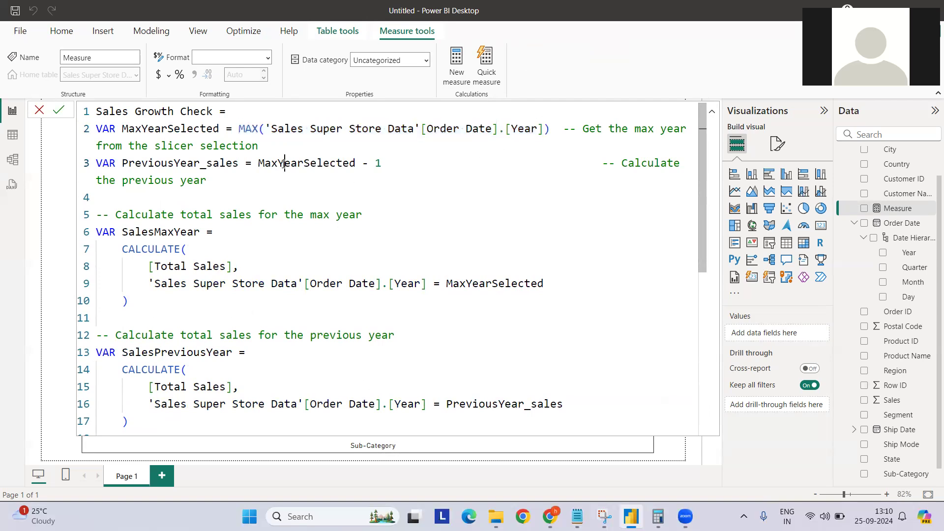
pyautogui.click(371, 163)
pyautogui.keyDown('shift'); pyautogui.click(363, 164); pyautogui.keyUp('shift')
pyautogui.moveTo(129, 301); pyautogui.dragTo(96, 232)
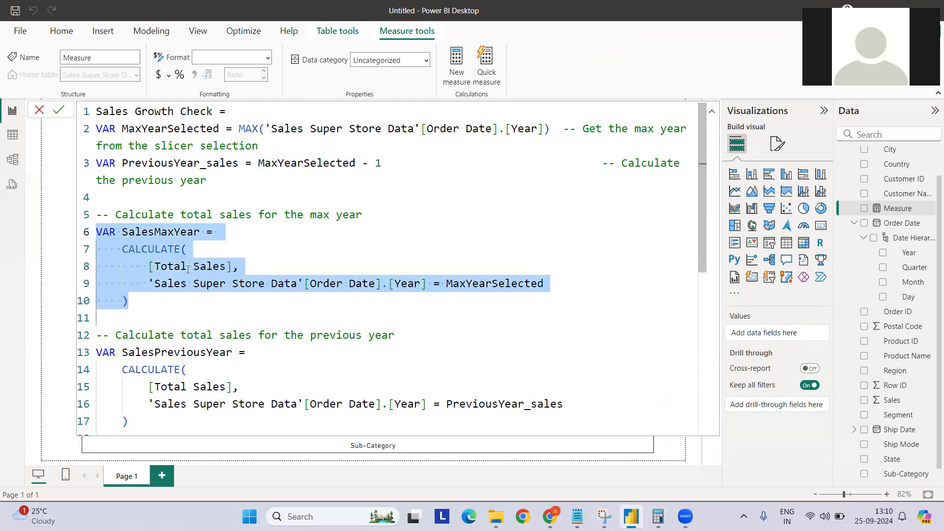
pyautogui.scroll(-1, 177, 238)
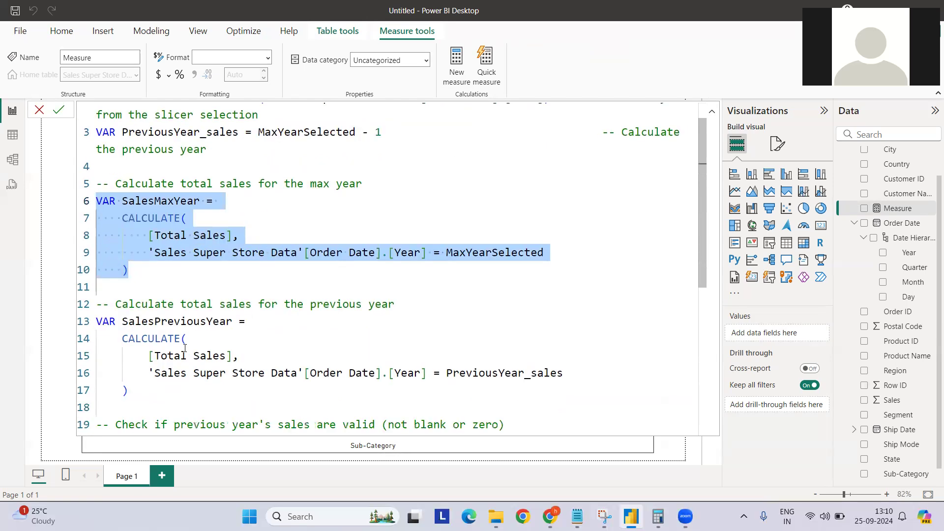
pyautogui.moveTo(154, 391); pyautogui.dragTo(82, 323)
pyautogui.scroll(-4, 236, 313)
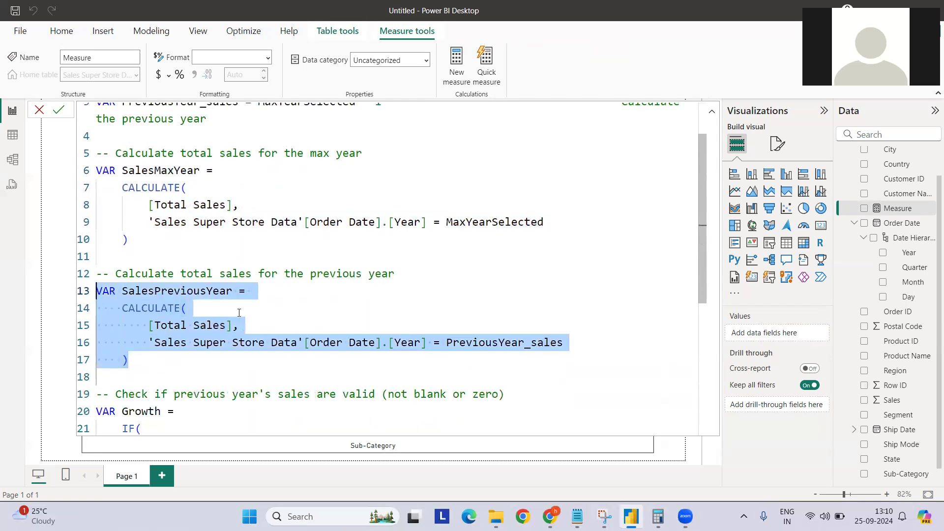
pyautogui.scroll(-2, 239, 312)
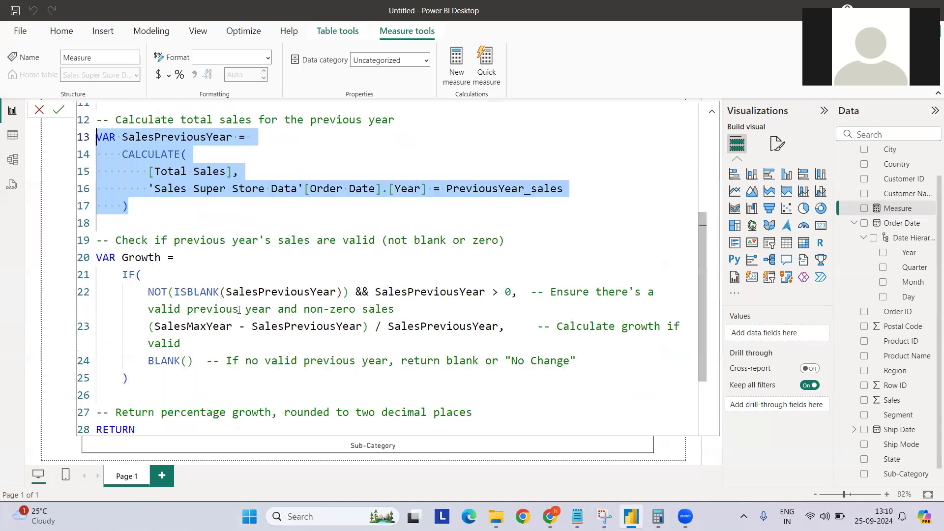
# - Examine the Growth variable's IF logic, including the blank check on SalesPreviousYear, the growth calculation and the BLANK() fallback
pyautogui.doubleClick(260, 291)
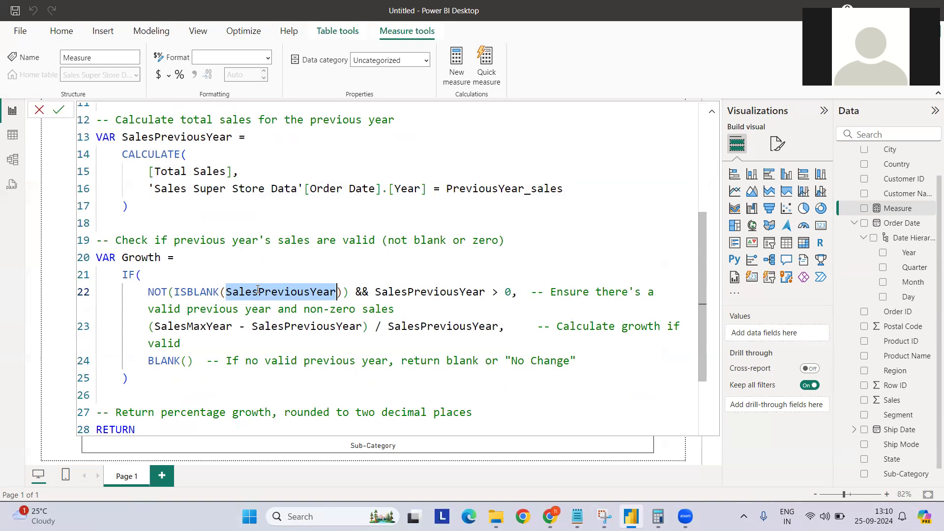
pyautogui.click(149, 291)
pyautogui.moveTo(158, 292); pyautogui.dragTo(515, 328)
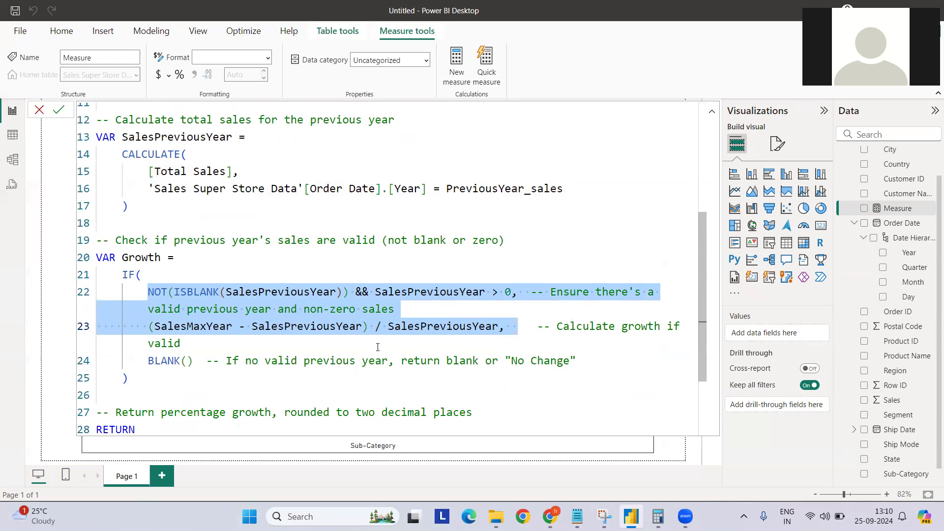
pyautogui.moveTo(143, 212); pyautogui.dragTo(96, 137)
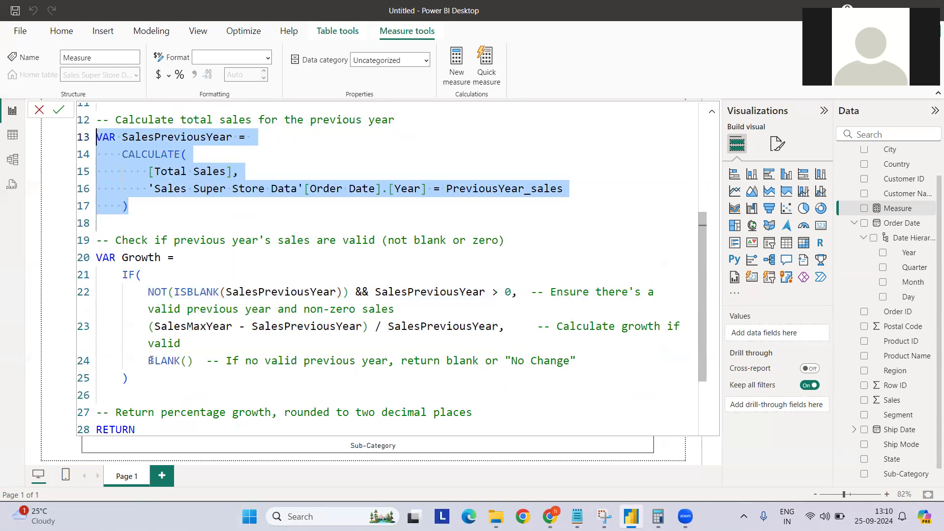
pyautogui.moveTo(149, 359); pyautogui.dragTo(194, 360)
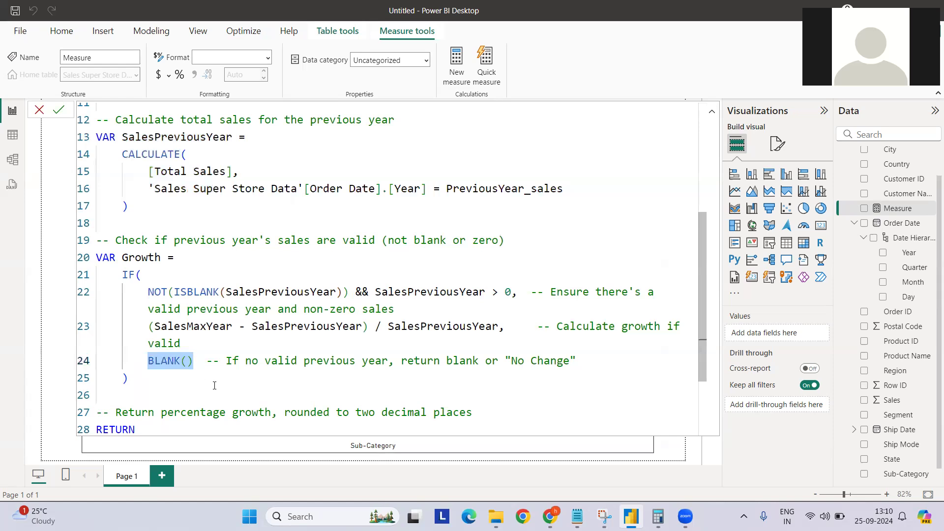
pyautogui.scroll(-1, 206, 372)
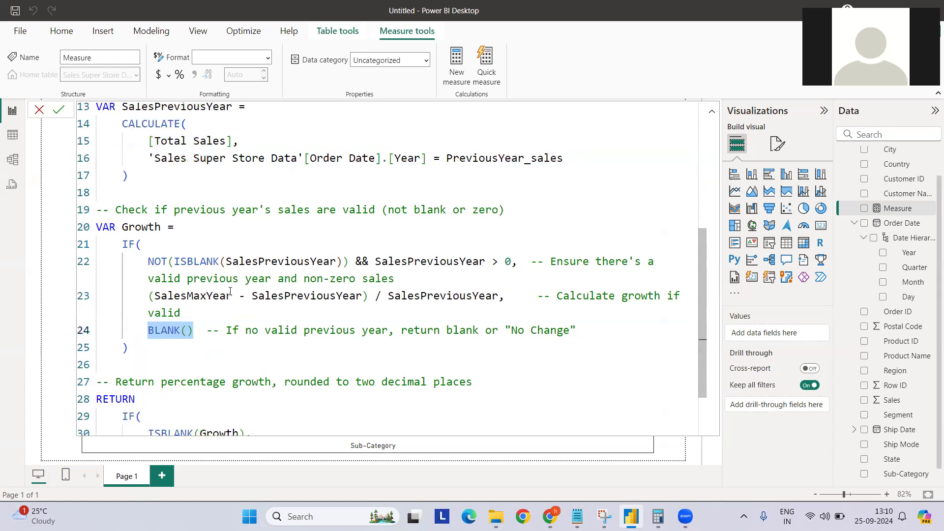
pyautogui.click(198, 331)
pyautogui.moveTo(196, 331); pyautogui.dragTo(148, 330)
pyautogui.scroll(-3, 155, 330)
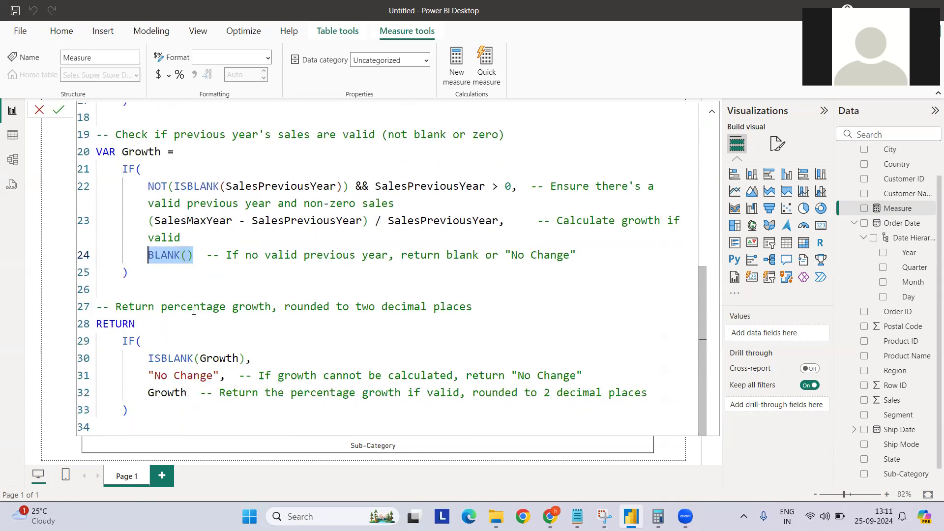
# - Check the RETURN expression's "No Change" and Growth results, then commit the Sales Growth Check measure and collapse its formula
pyautogui.moveTo(240, 358); pyautogui.dragTo(213, 381)
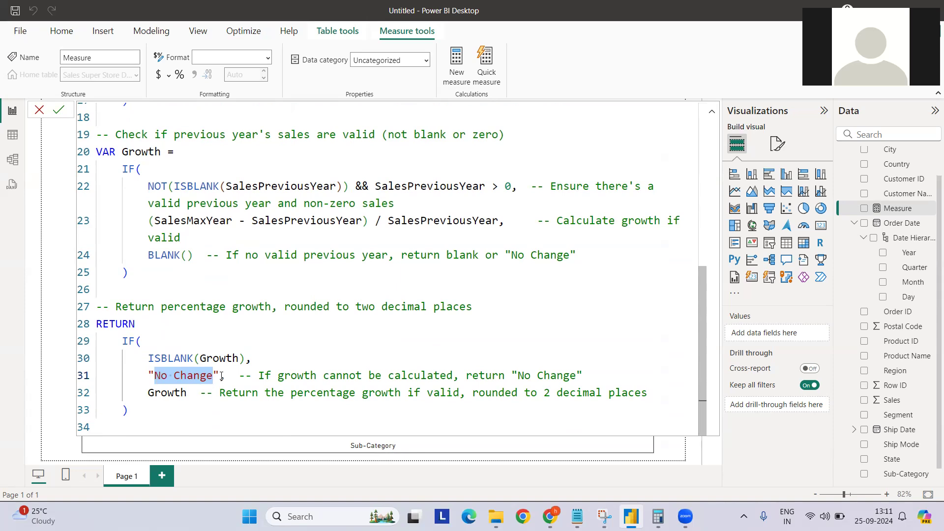
pyautogui.doubleClick(159, 393)
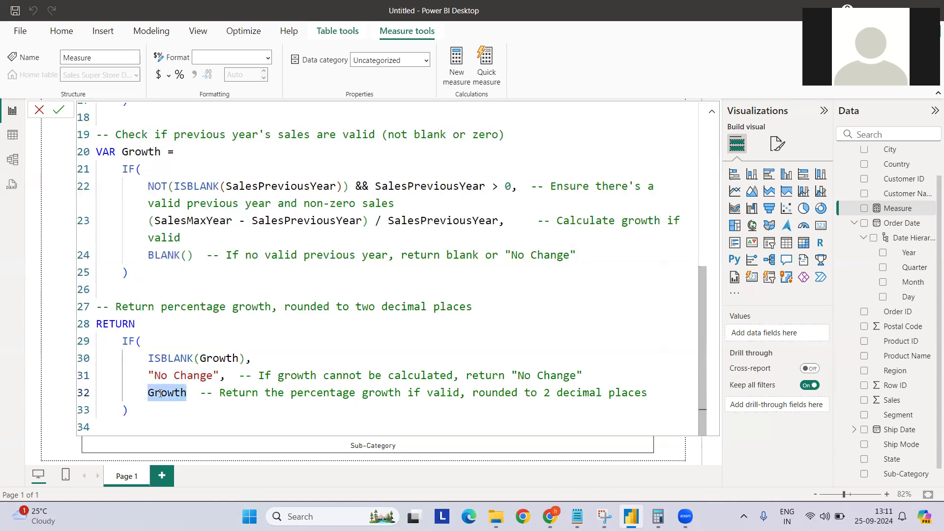
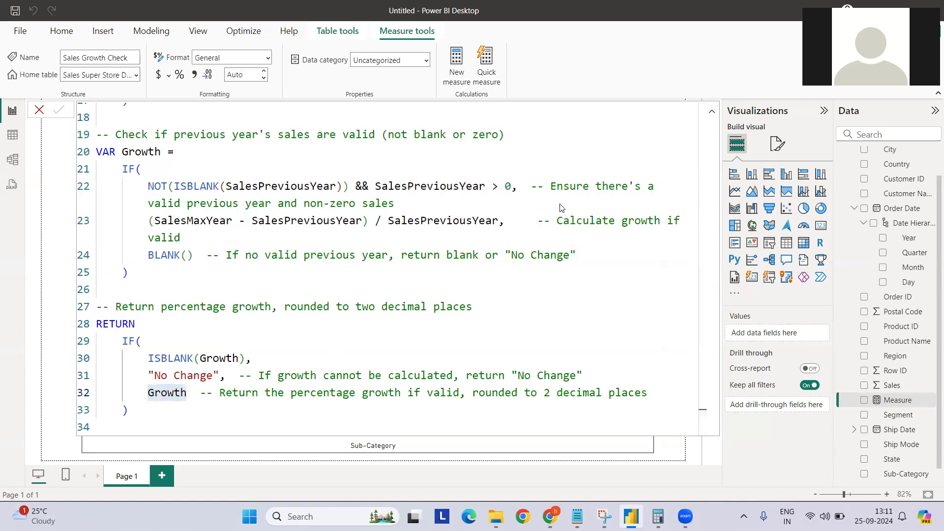
pyautogui.click(712, 112)
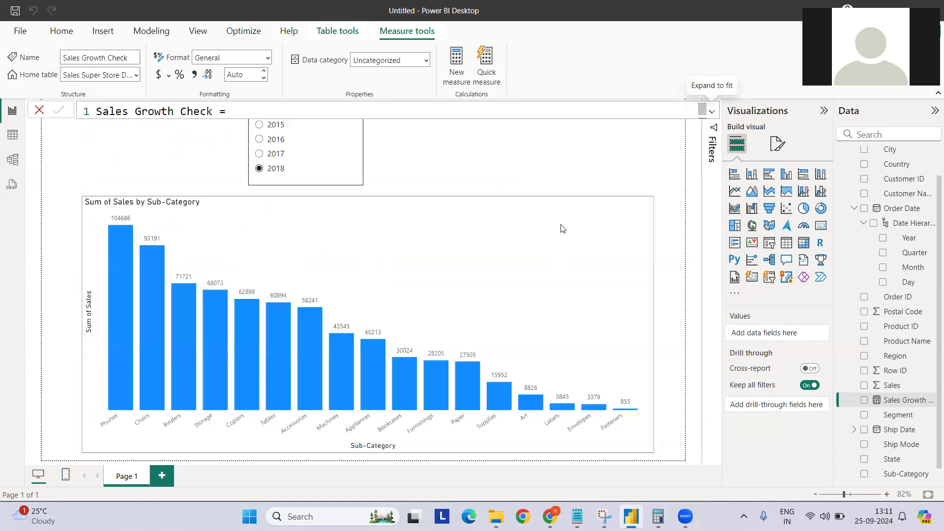
# - Add the Sales Growth Check measure as the detail of the Sum of Sales by Sub-Category chart's data labels
pyautogui.click(630, 224)
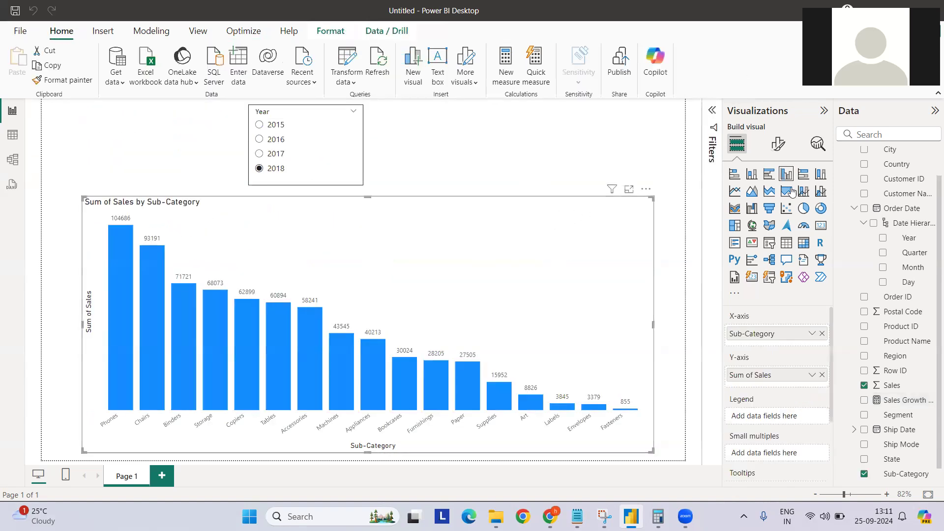
pyautogui.click(778, 143)
pyautogui.click(752, 404)
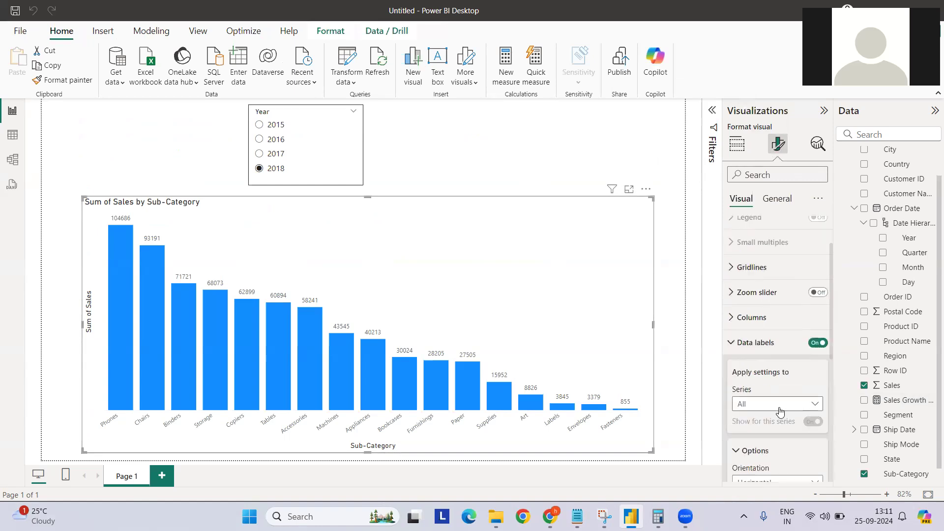
pyautogui.scroll(-5, 775, 401)
pyautogui.click(770, 362)
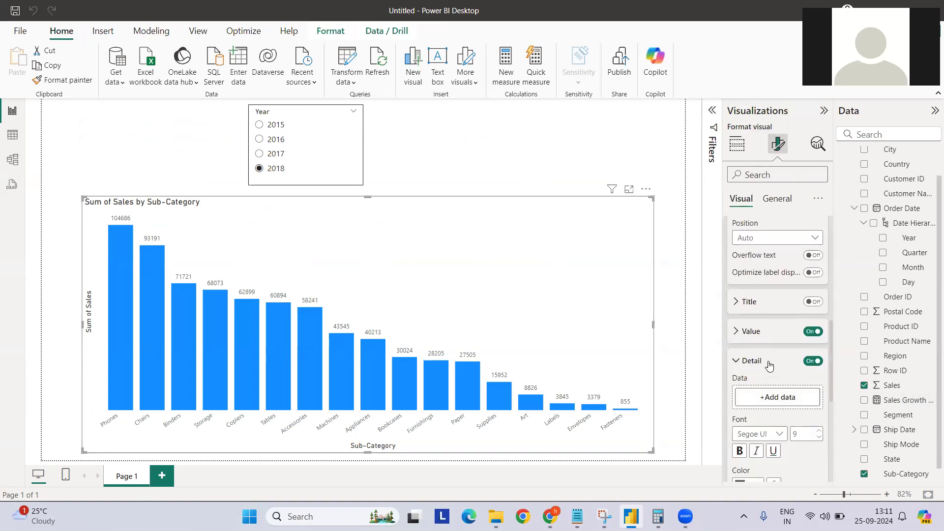
pyautogui.click(776, 402)
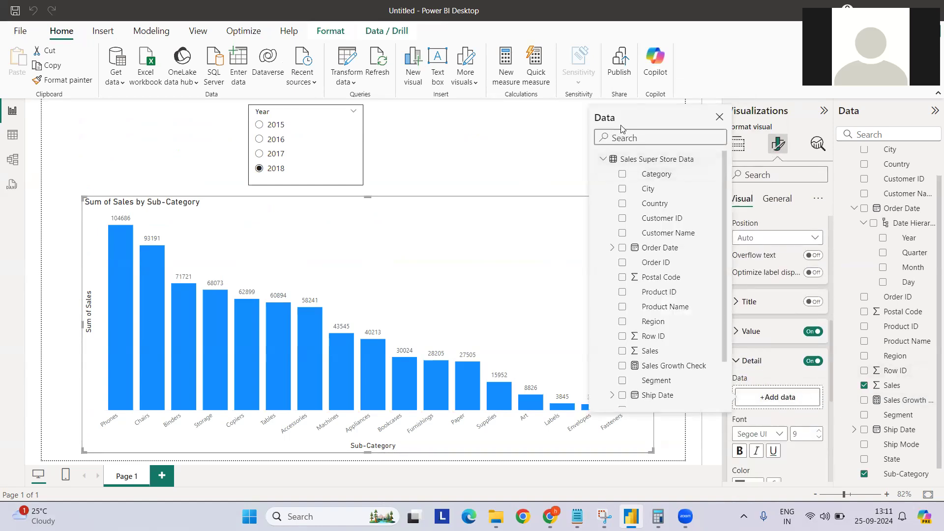
pyautogui.write('Sales ')
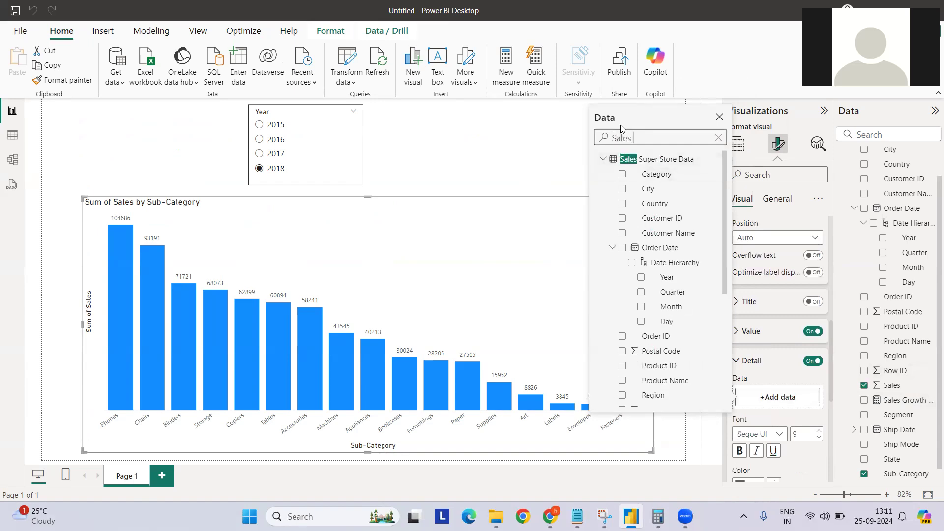
pyautogui.write('G')
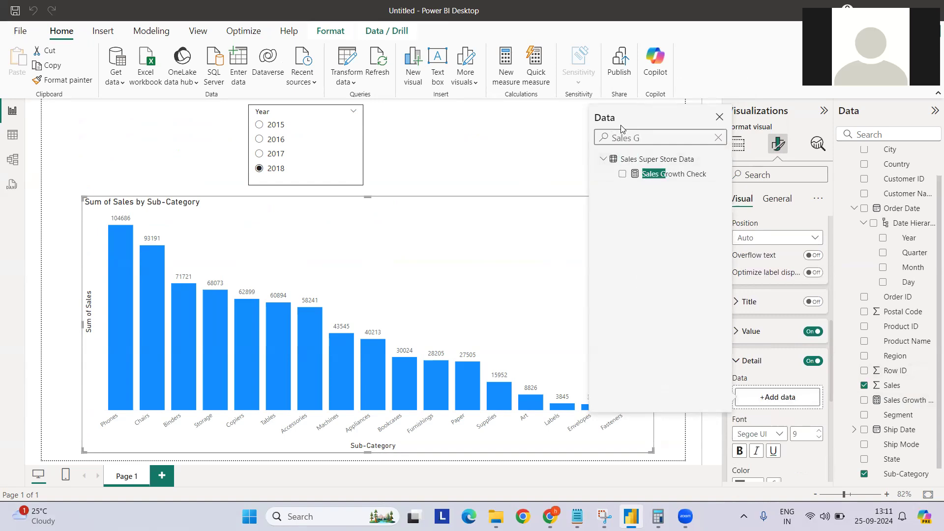
pyautogui.click(622, 174)
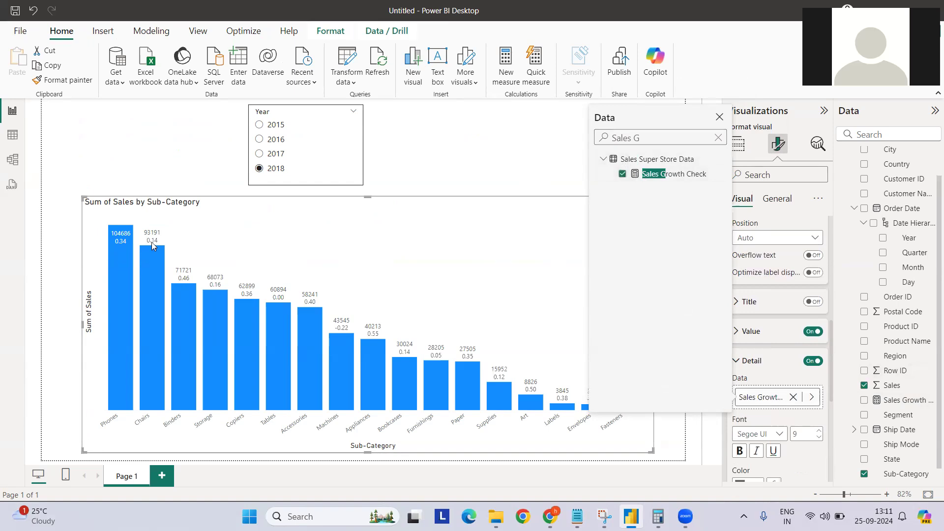
pyautogui.click(482, 152)
# - Format the Sales Growth Check measure as a percentage
pyautogui.scroll(-2, 746, 340)
pyautogui.scroll(-1, 746, 339)
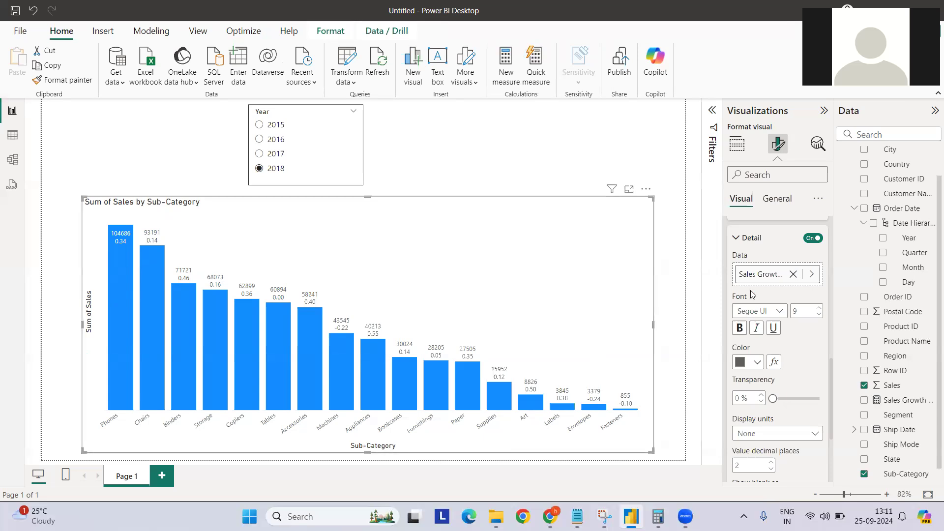
pyautogui.click(902, 400)
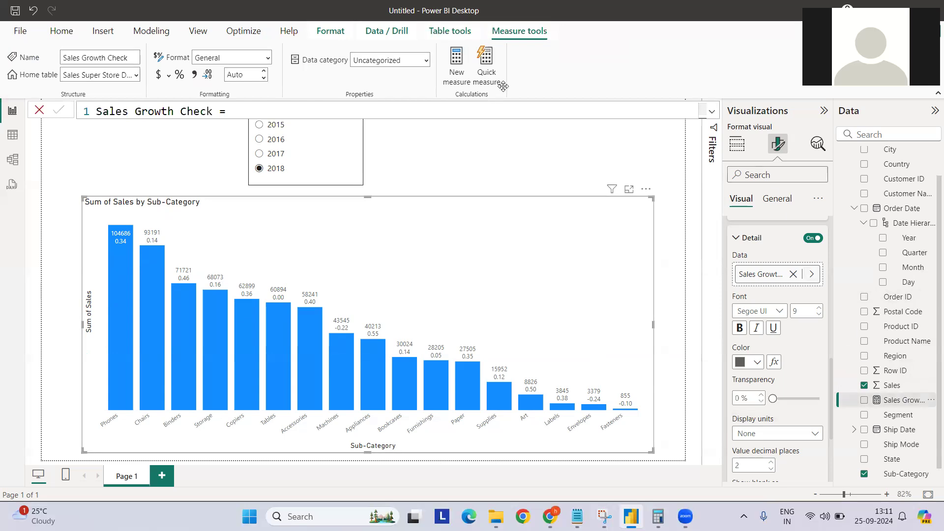
pyautogui.click(179, 76)
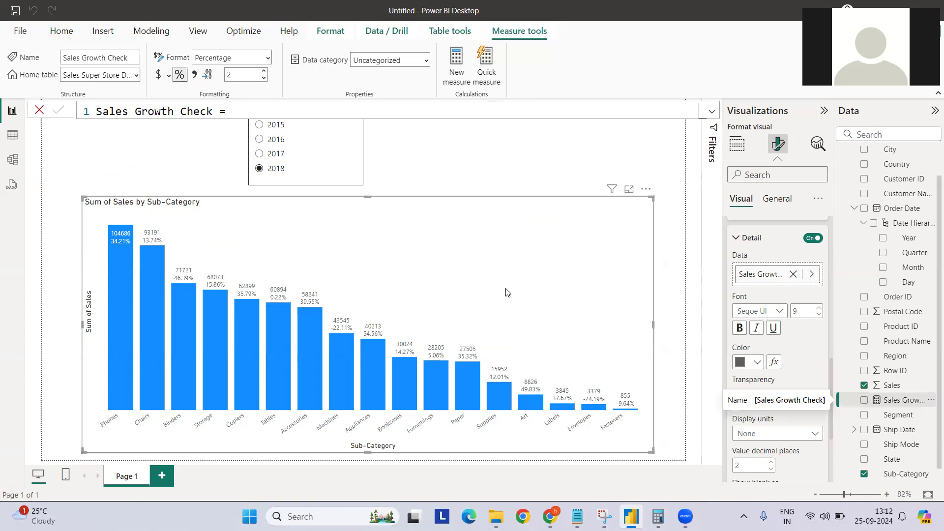
# - Look at the reference image of the Total Sales by Sub-Category chart in Snipping Tool, and return to Power BI
pyautogui.scroll(-3, 795, 339)
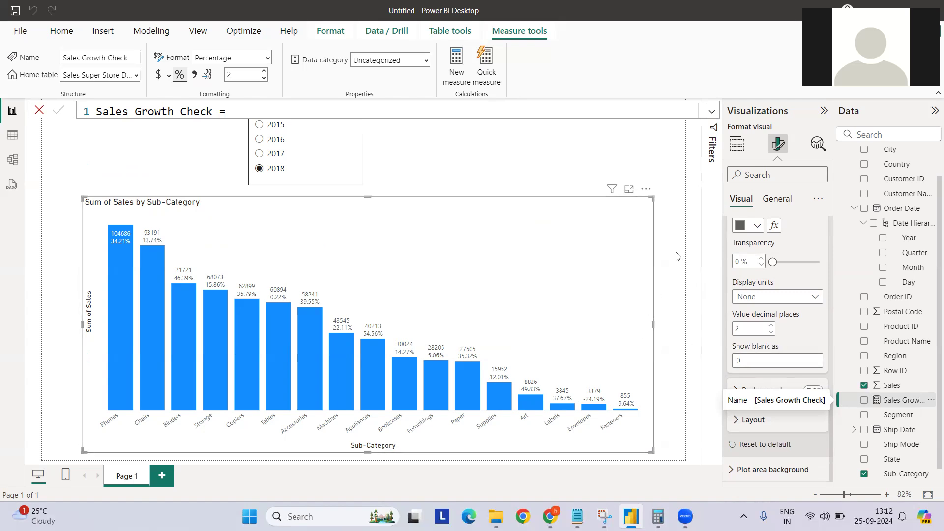
pyautogui.press('Escape')
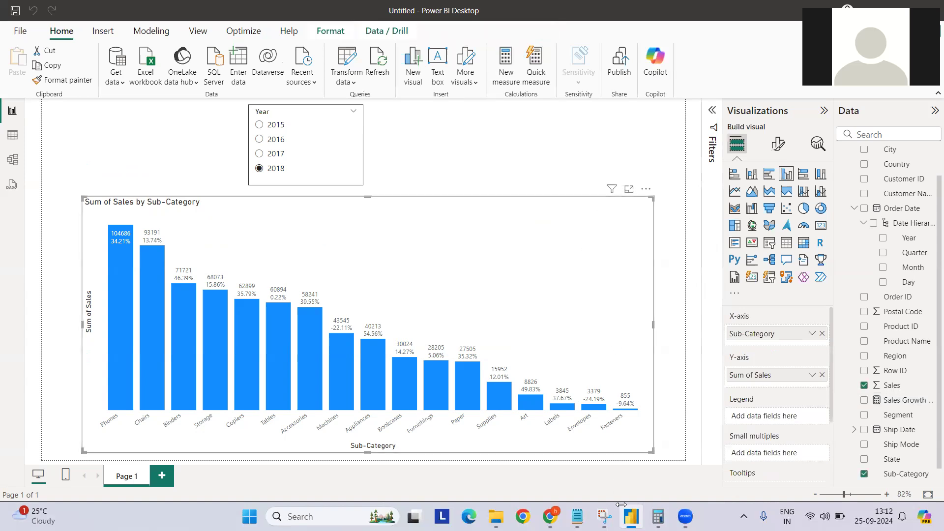
pyautogui.click(604, 517)
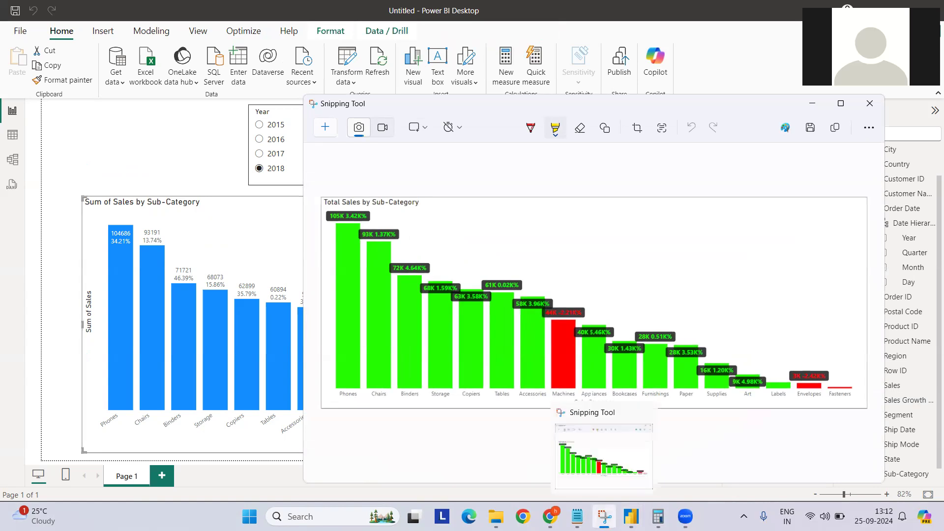
pyautogui.click(604, 516)
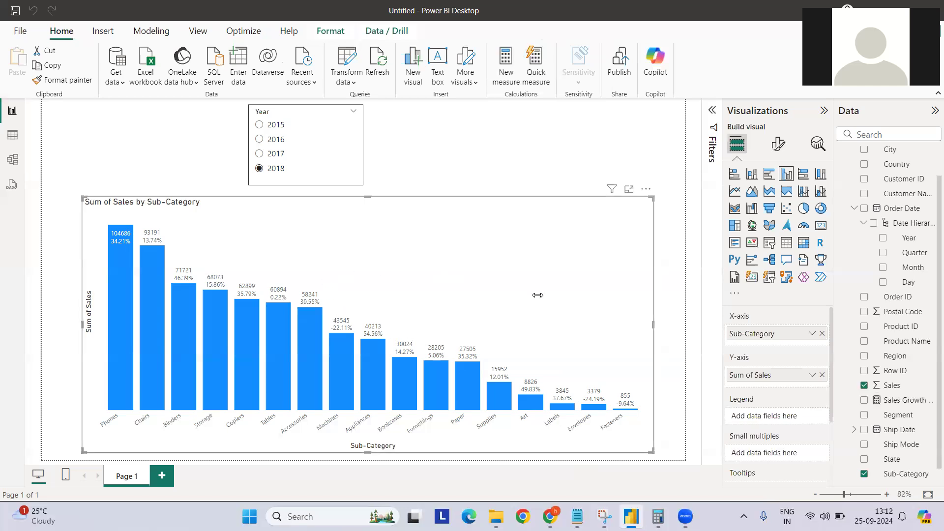
# - Create a new measure named Data Format Color
pyautogui.click(778, 144)
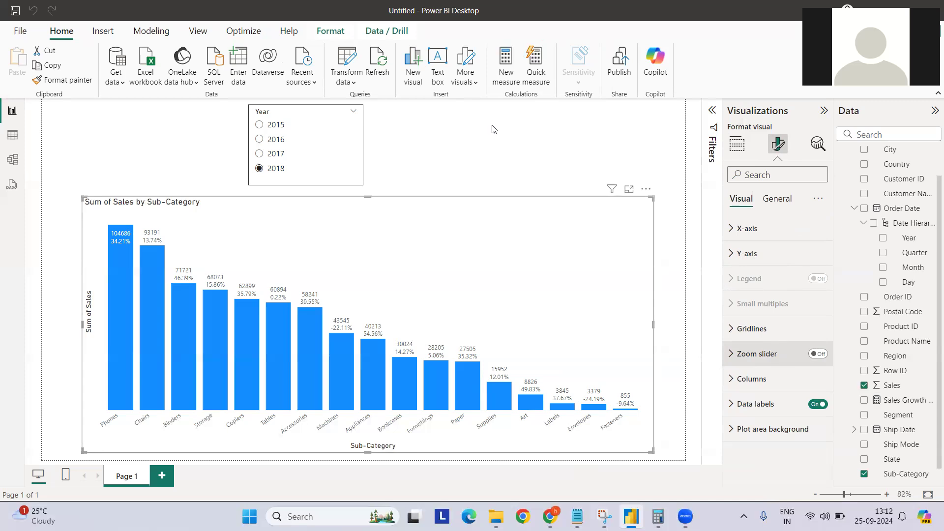
pyautogui.click(504, 70)
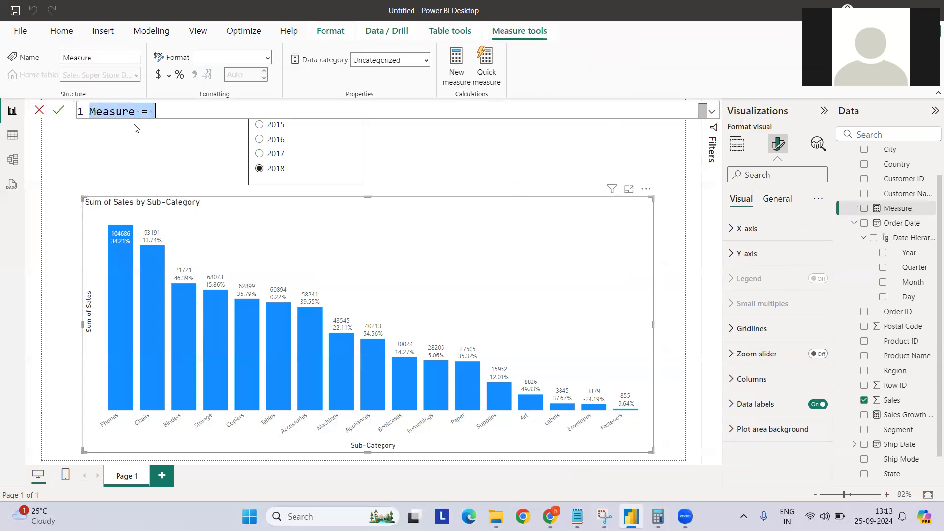
pyautogui.doubleClick(122, 113)
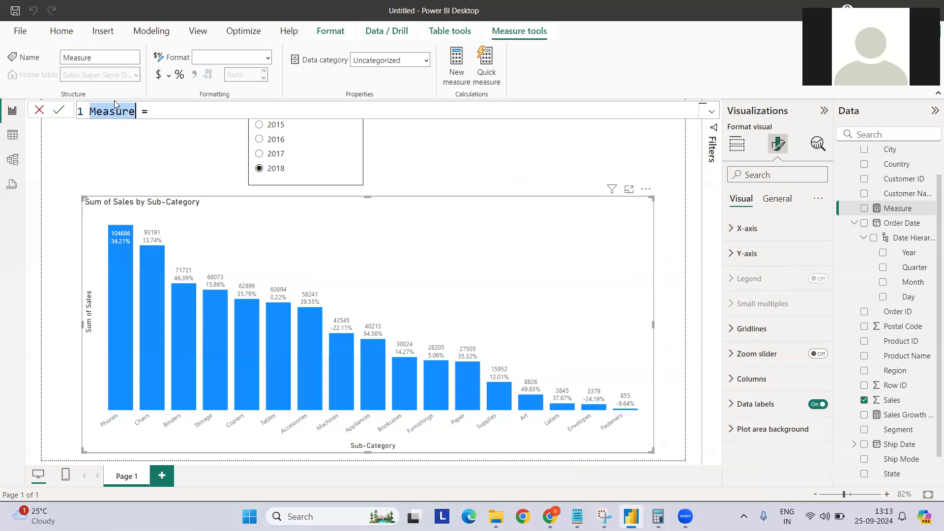
pyautogui.write('Data ')
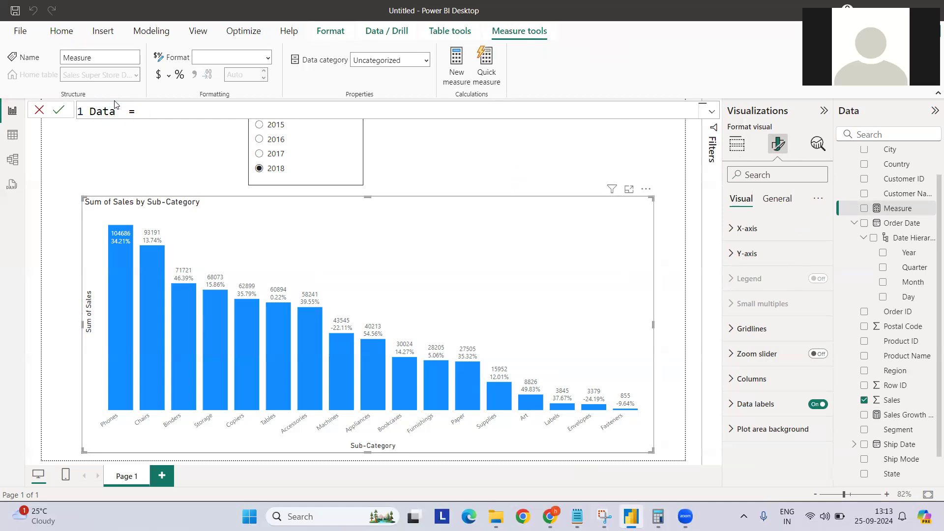
pyautogui.write('Formar')
pyautogui.press('BackSpace')
pyautogui.write('t Color')
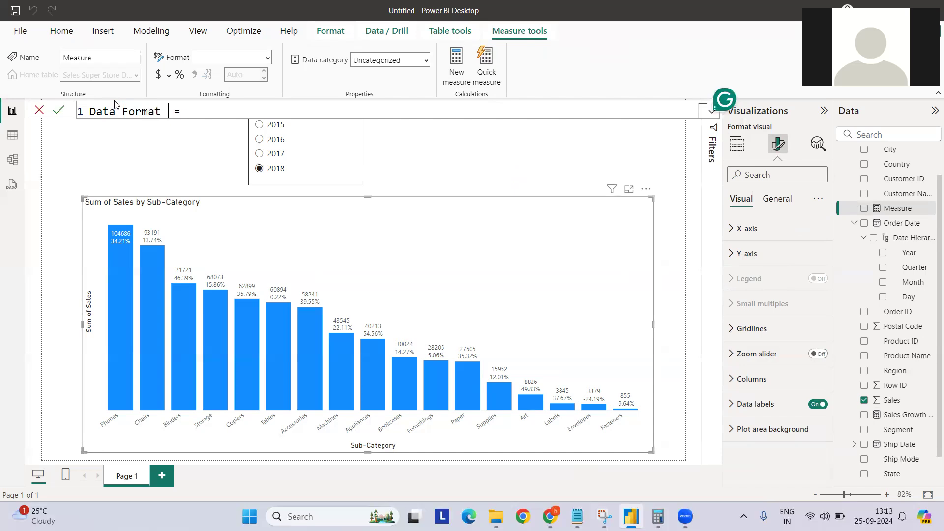
# - Define the measure as IF('Sales Super Store Data'[Sales Growth Check]>=0,1,0) and commit it
pyautogui.press('End')
pyautogui.write('IF(sale')
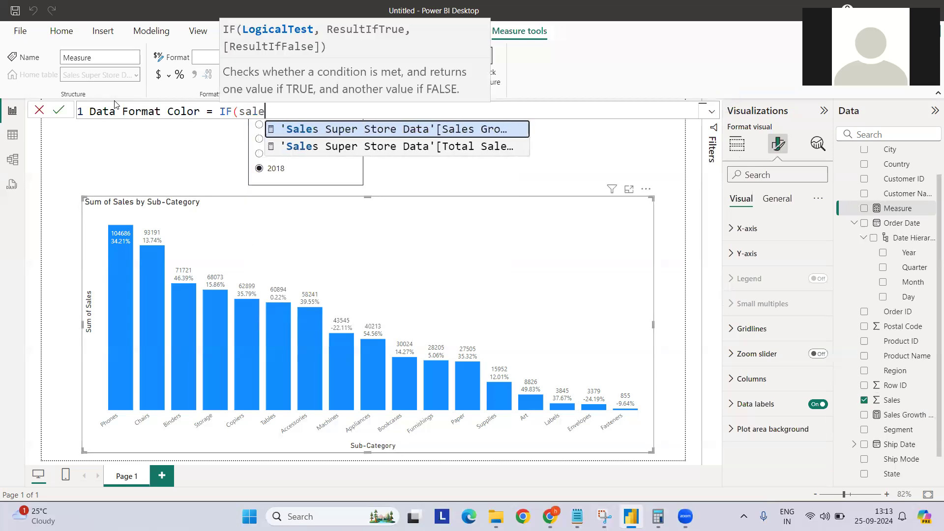
pyautogui.press('Tab')
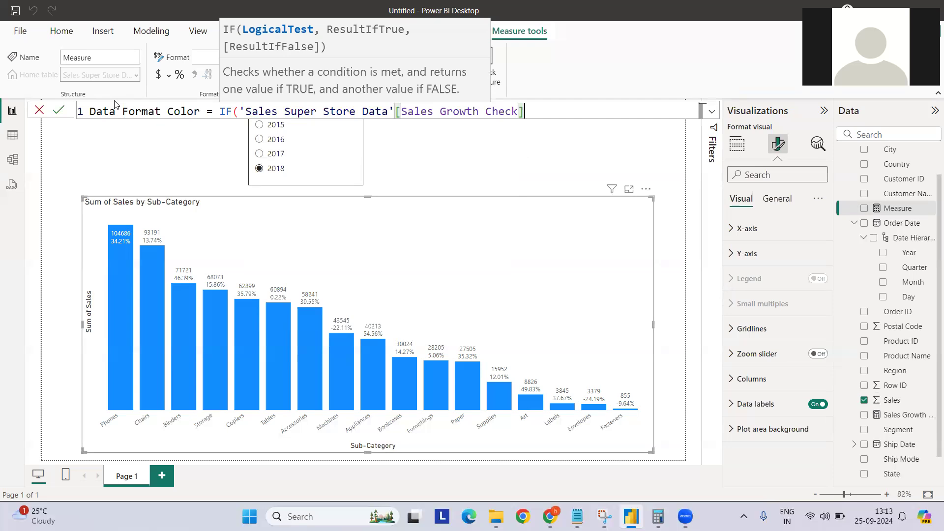
pyautogui.write('>=0,1,')
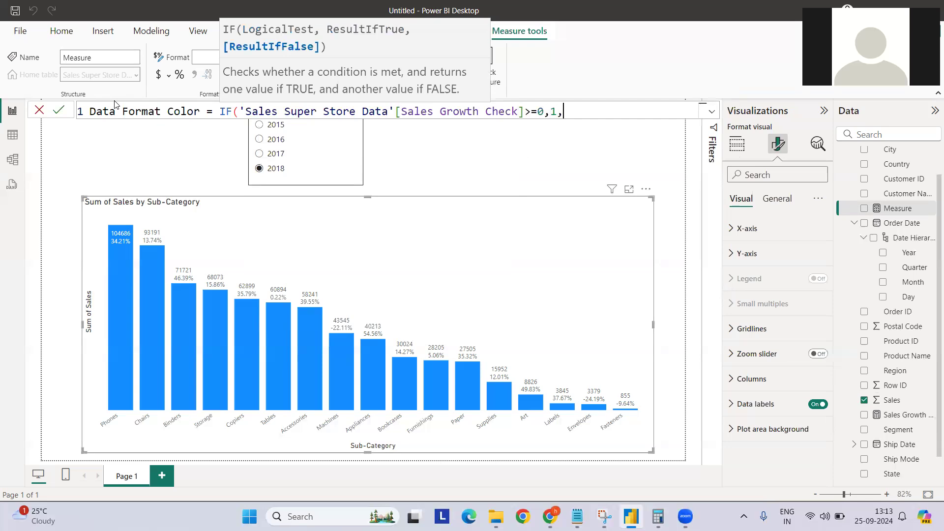
pyautogui.write('0)')
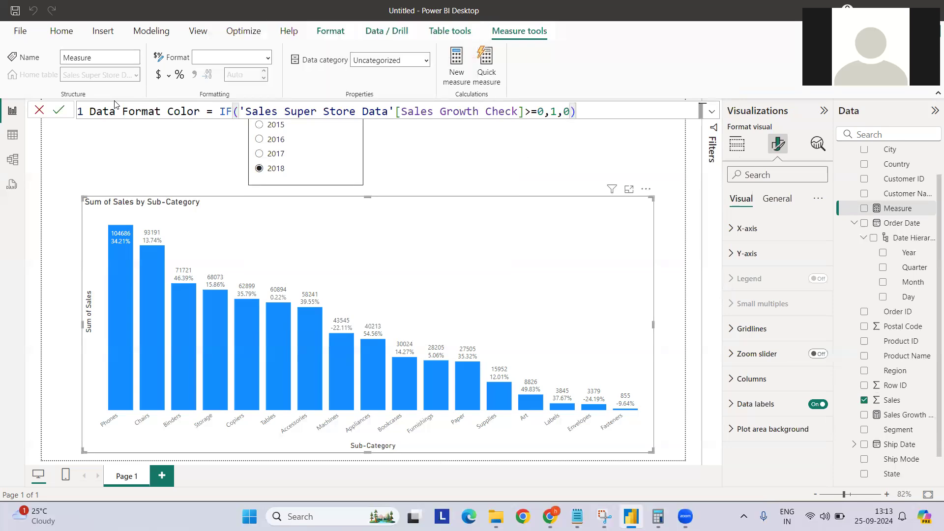
pyautogui.scroll(1, 114, 104)
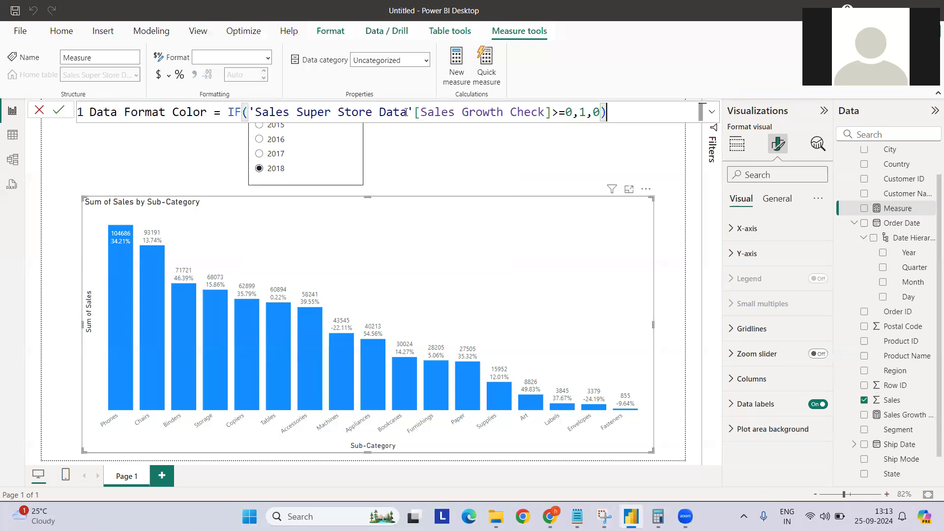
pyautogui.moveTo(545, 113); pyautogui.dragTo(427, 106)
pyautogui.doubleClick(580, 112)
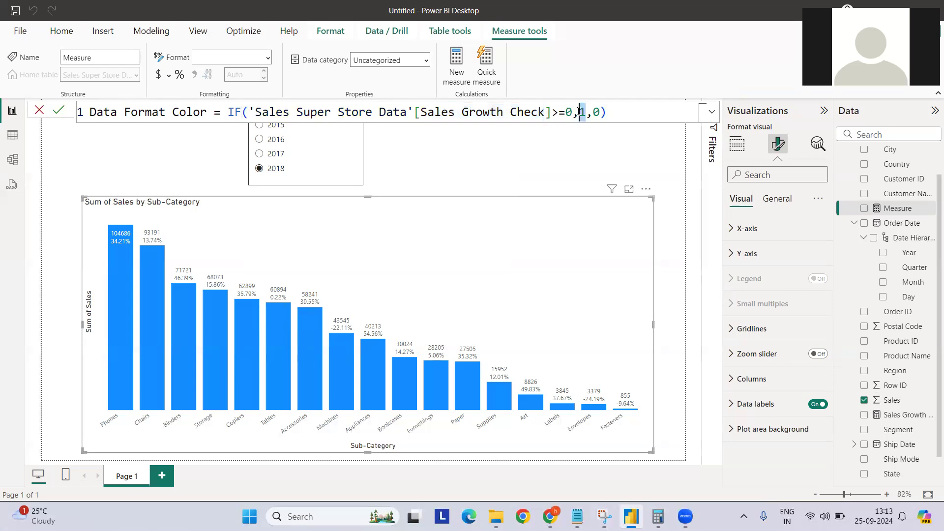
pyautogui.click(613, 114)
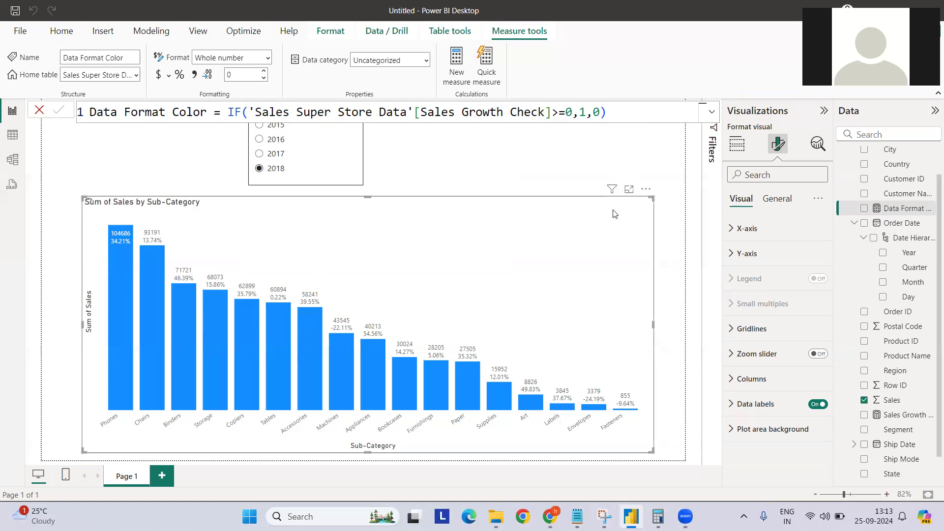
# - Open conditional formatting for the color of the data labels' detail and use the Rules format style
pyautogui.click(779, 408)
pyautogui.scroll(-5, 780, 408)
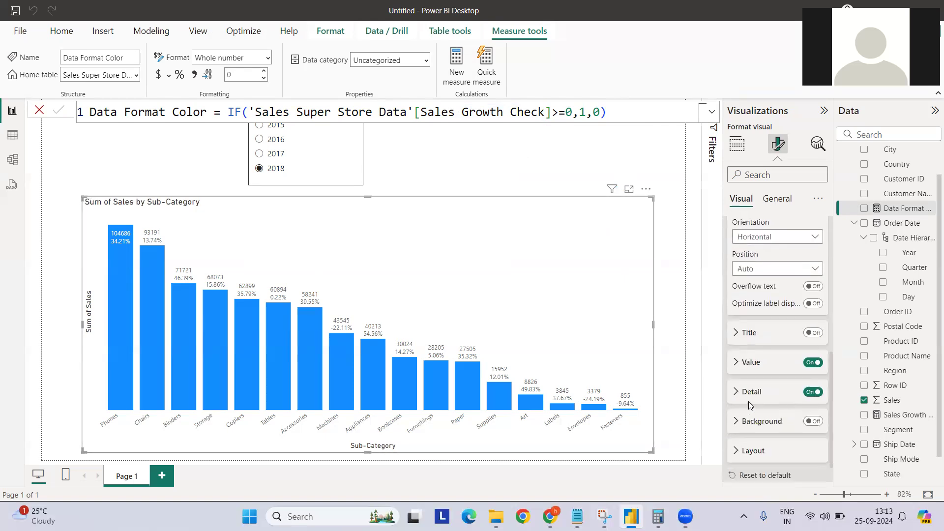
pyautogui.click(742, 391)
pyautogui.scroll(-2, 786, 393)
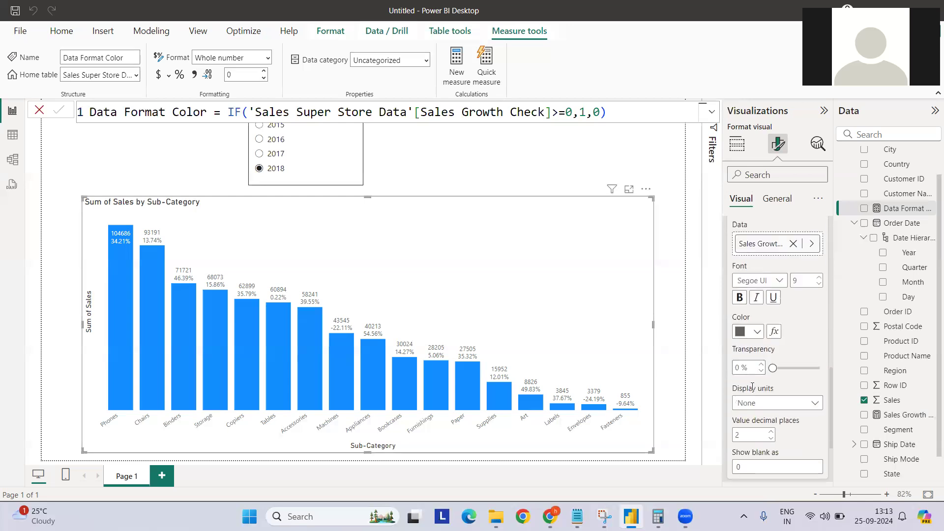
pyautogui.click(775, 333)
pyautogui.click(327, 122)
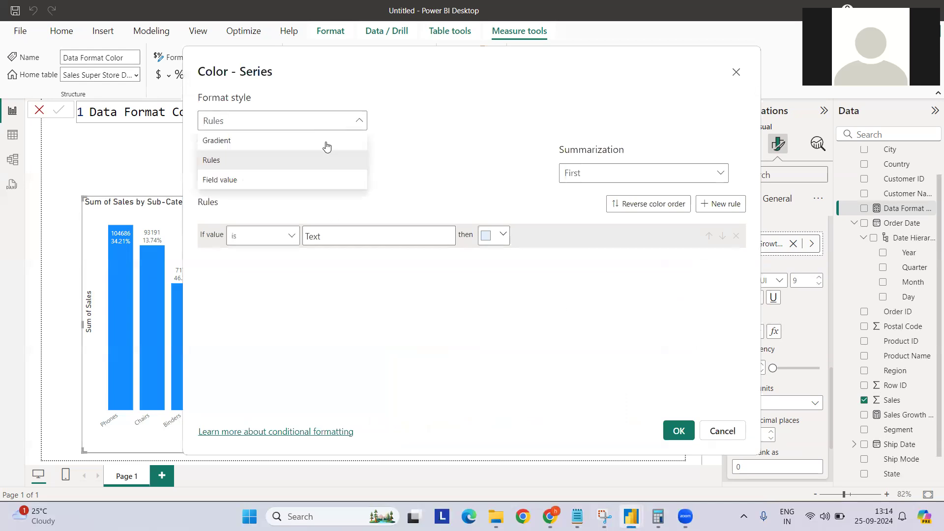
pyautogui.click(276, 161)
# - Base the color rules on the Data Format Color measure
pyautogui.click(297, 175)
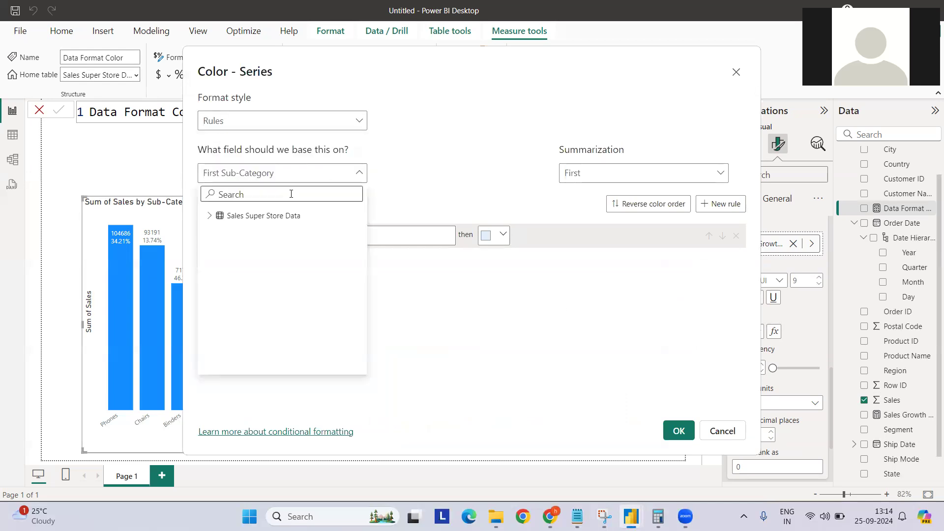
pyautogui.write('Sale')
pyautogui.press('BackSpace')
pyautogui.press('BackSpace')
pyautogui.press('BackSpace')
pyautogui.press('BackSpace')
pyautogui.write('Co')
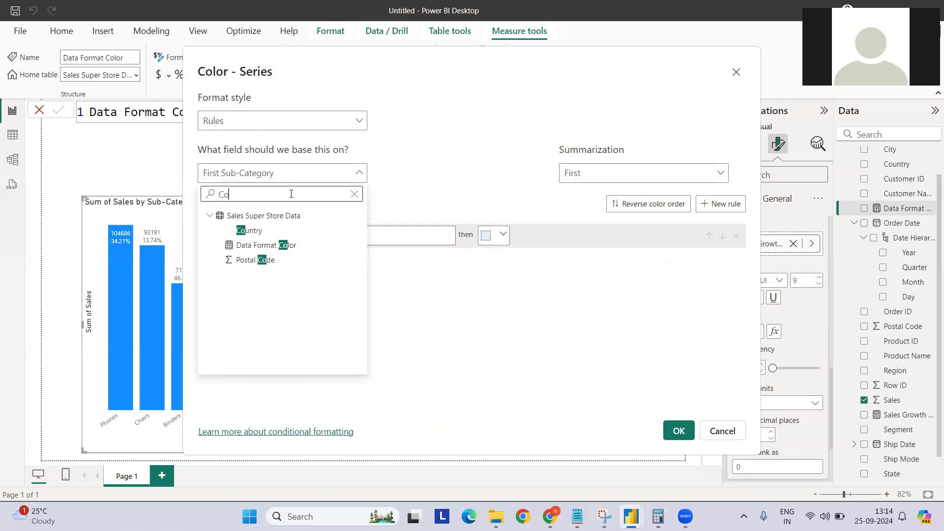
pyautogui.click(266, 245)
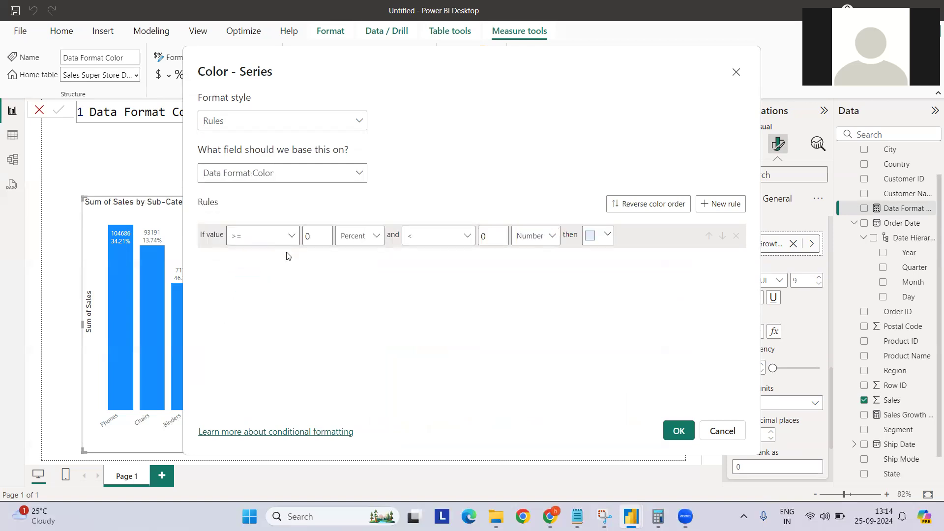
# - Set the first color rule to apply when the value equals 0, compared as a number
pyautogui.click(283, 235)
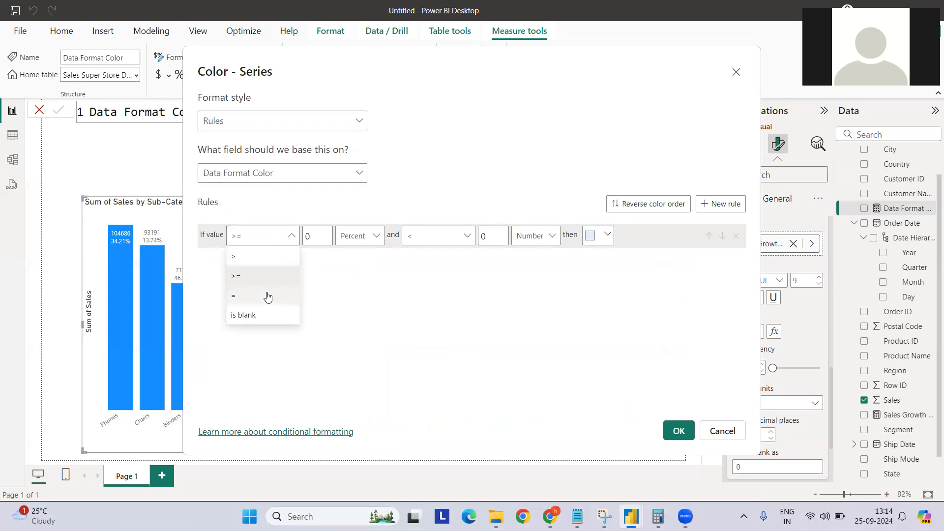
pyautogui.click(269, 295)
pyautogui.click(350, 236)
pyautogui.click(363, 256)
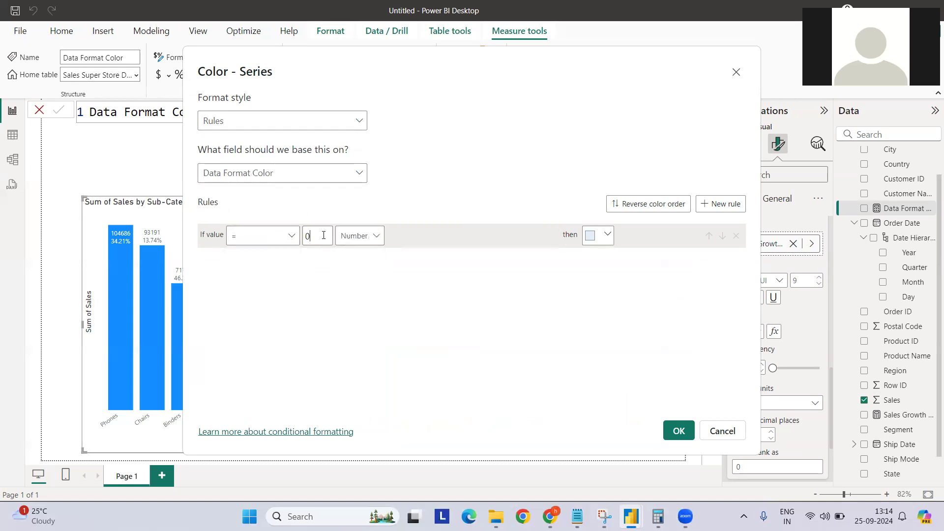
# - Give the rule for value 0 a custom pure red color
pyautogui.click(593, 237)
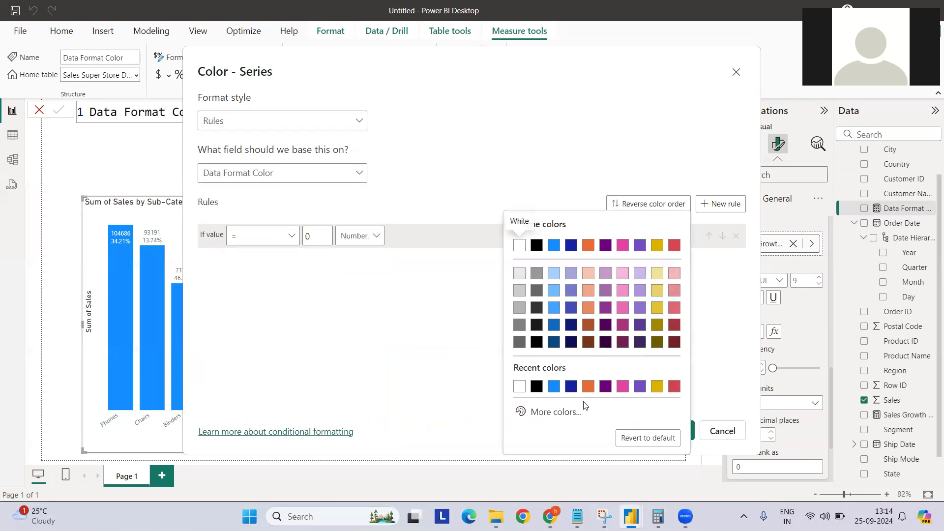
pyautogui.click(539, 413)
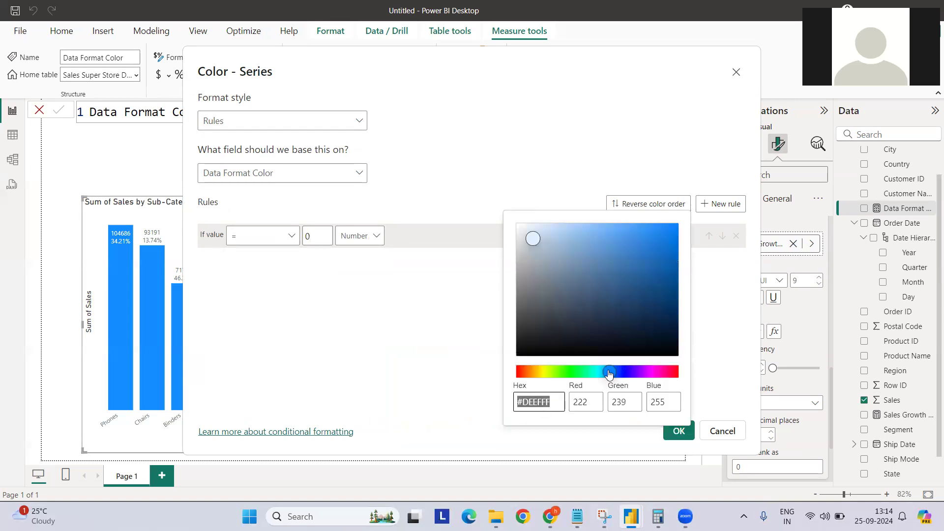
pyautogui.moveTo(608, 373); pyautogui.dragTo(747, 367)
pyautogui.moveTo(533, 239); pyautogui.dragTo(704, 226)
pyautogui.click(730, 339)
# - Add a second color rule that applies when the value equals 1, compared as a number
pyautogui.click(721, 204)
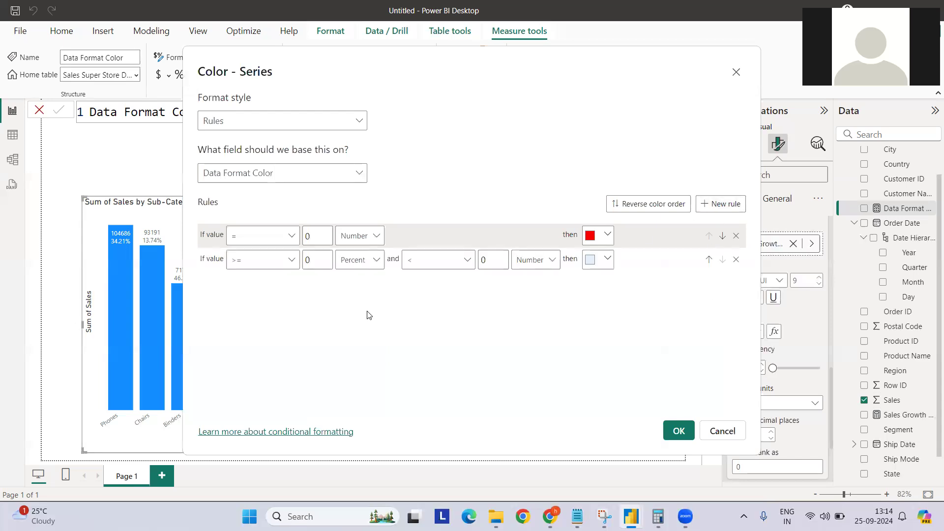
pyautogui.click(263, 260)
pyautogui.click(276, 319)
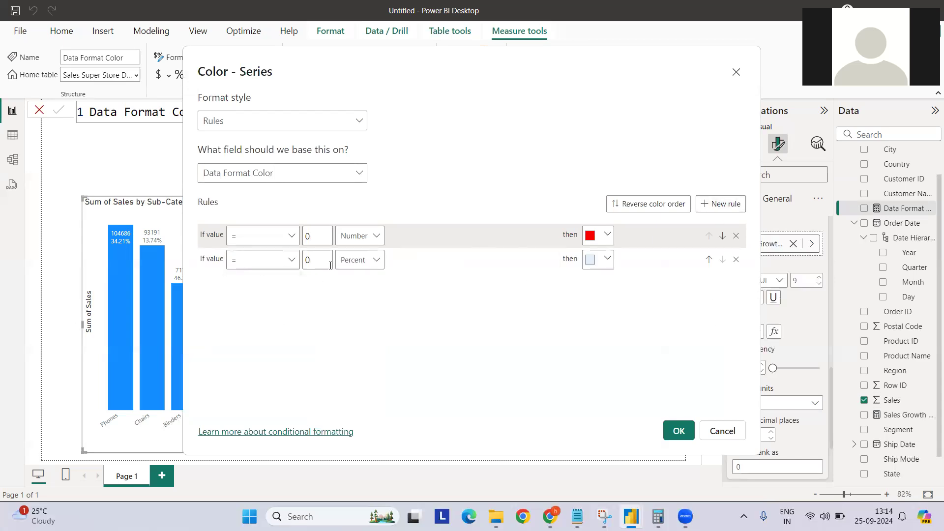
pyautogui.click(322, 262)
pyautogui.write('1')
pyautogui.click(344, 260)
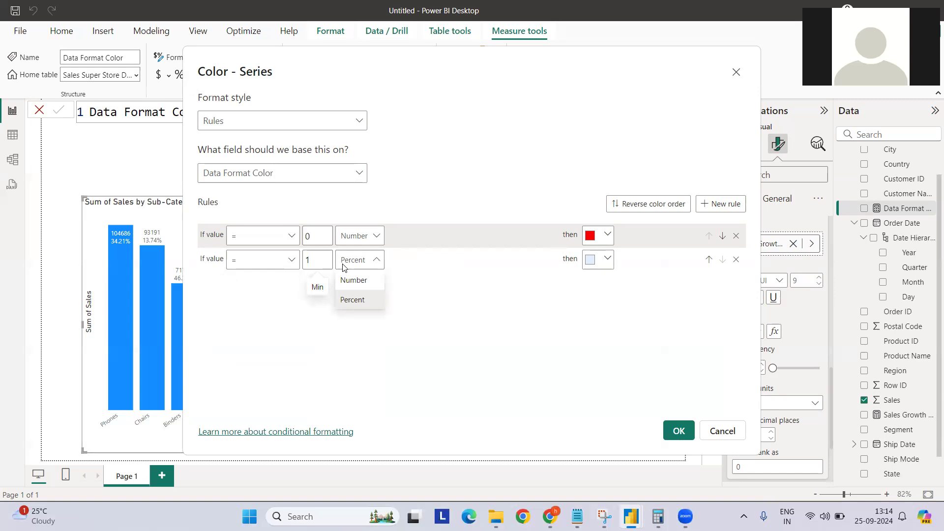
pyautogui.click(347, 279)
# - Give the rule for value 1 a custom bright green color (#00FC19) and apply the conditional formatting
pyautogui.click(600, 261)
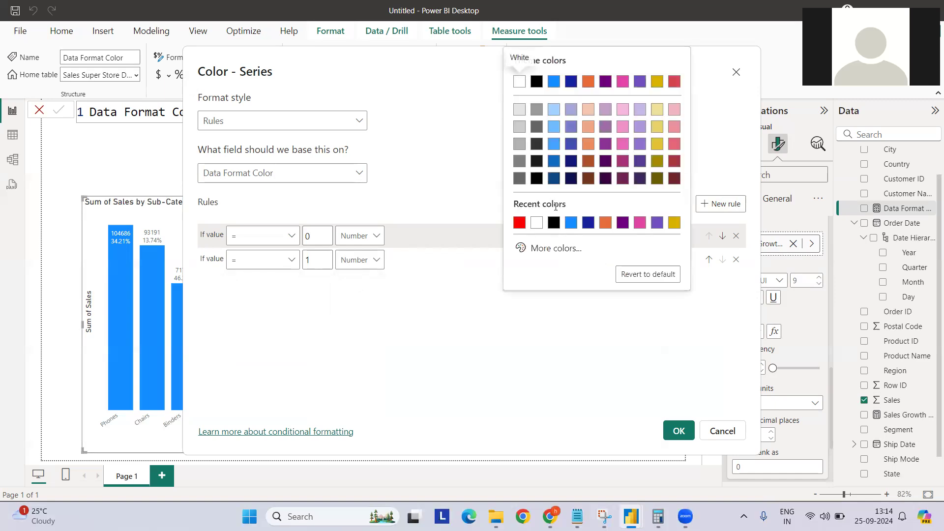
pyautogui.click(546, 248)
pyautogui.click(579, 211)
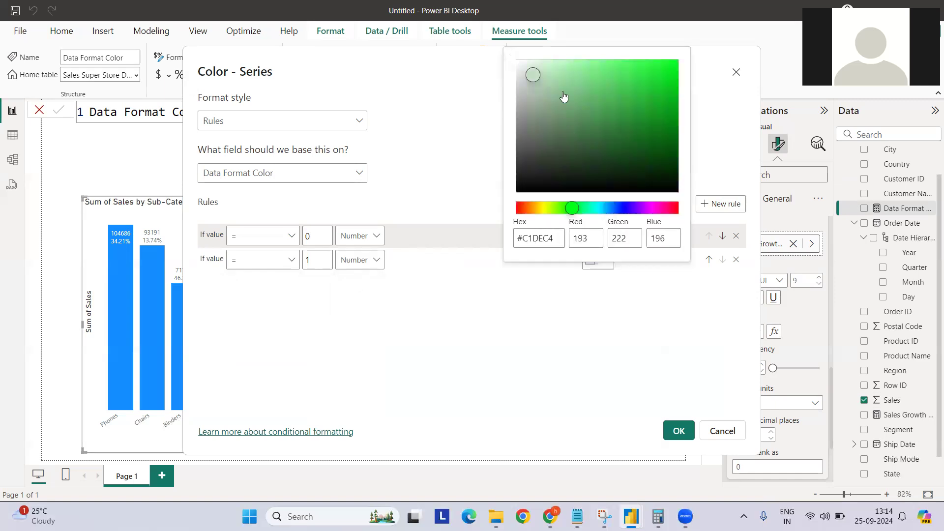
pyautogui.moveTo(533, 75); pyautogui.dragTo(689, 57)
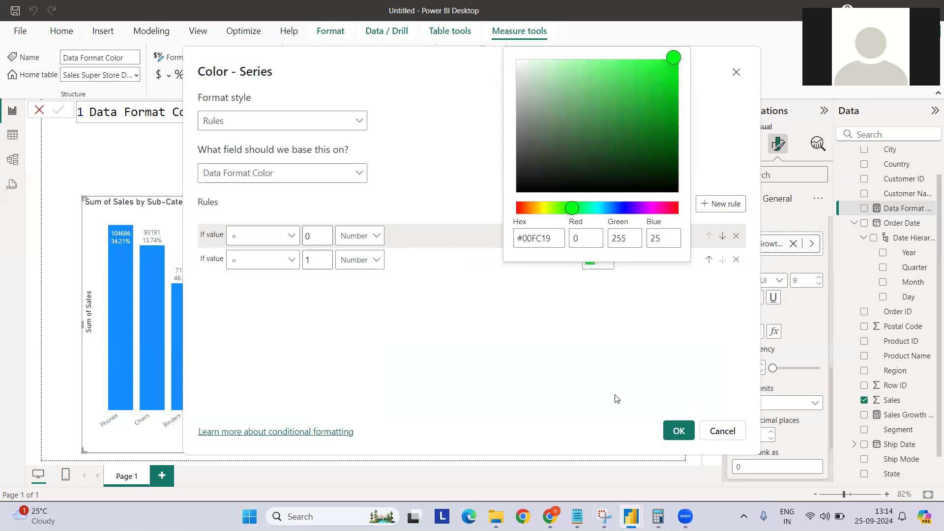
pyautogui.click(634, 274)
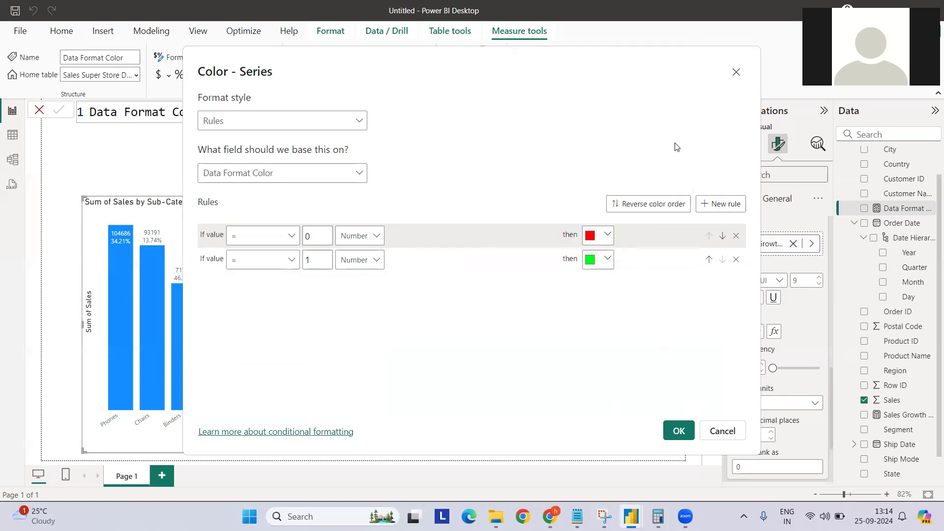
pyautogui.click(677, 429)
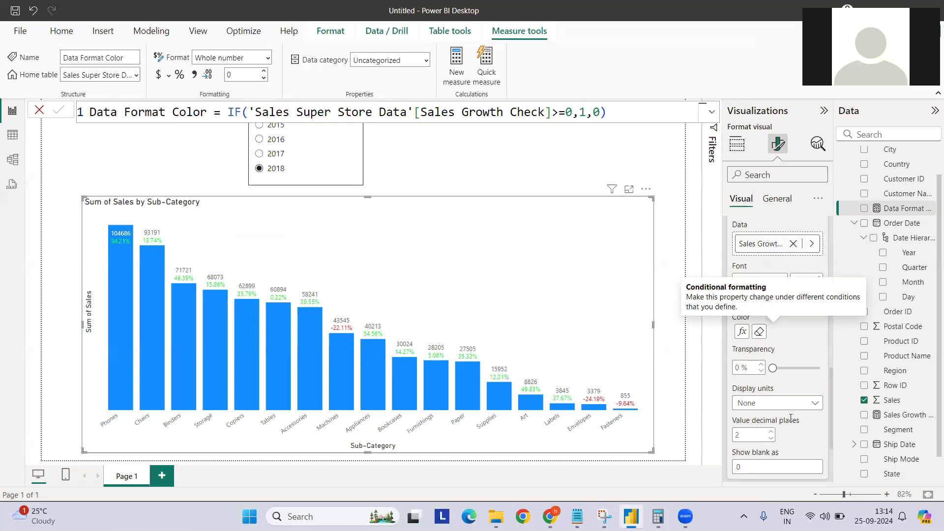
# - Turn on the data labels' background and set it to black with 58% transparency
pyautogui.scroll(-2, 789, 418)
pyautogui.click(812, 390)
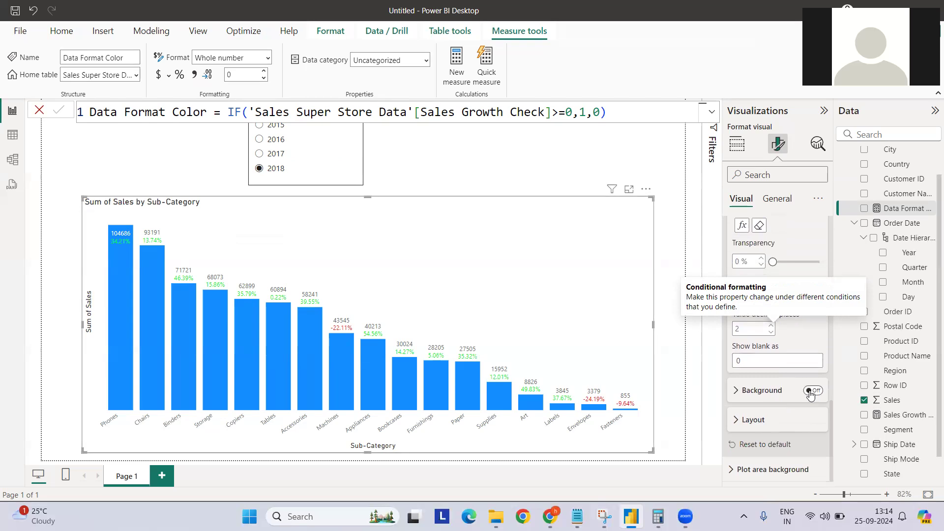
pyautogui.click(752, 390)
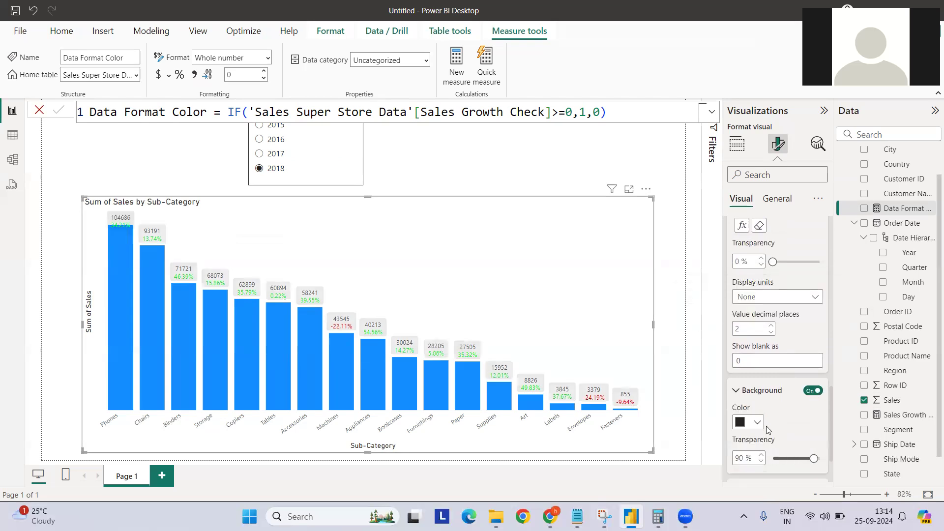
pyautogui.click(757, 423)
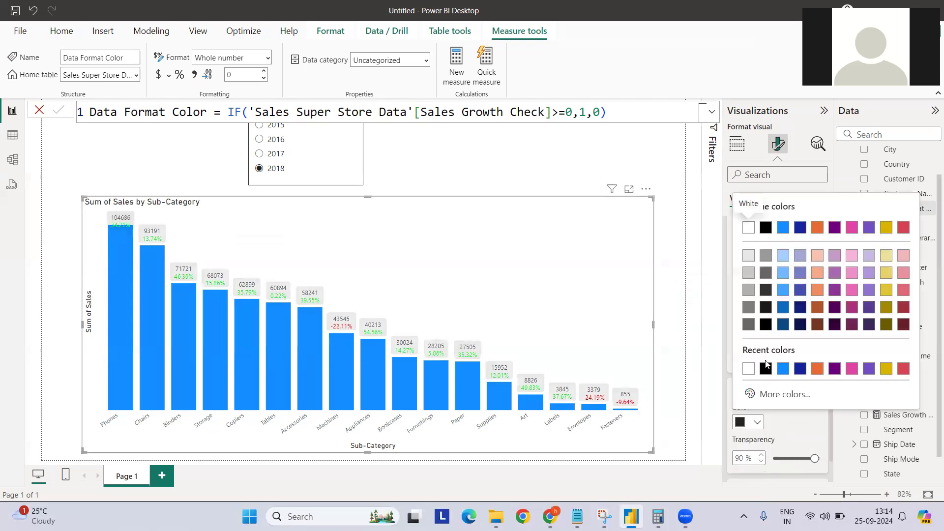
pyautogui.click(764, 367)
pyautogui.moveTo(811, 458)
pyautogui.mouseDown()
pyautogui.moveTo(791, 459)
pyautogui.moveTo(800, 458)
pyautogui.mouseUp()
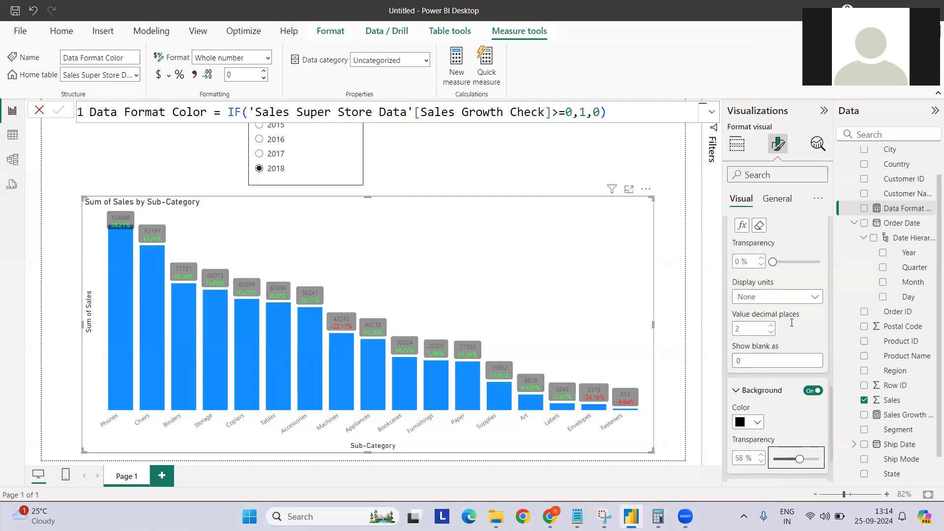
# - Set the color of the data labels' Sum of Sales value to white
pyautogui.scroll(5, 773, 340)
pyautogui.scroll(3, 782, 300)
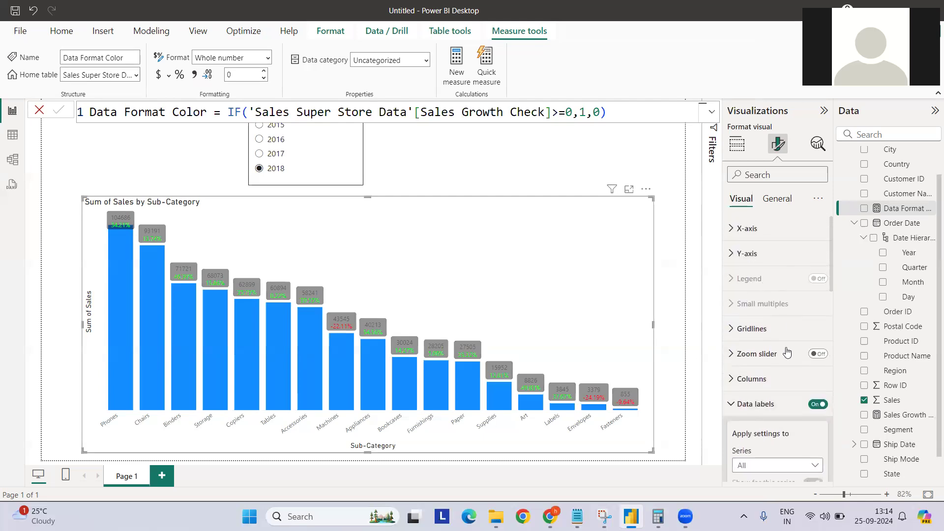
pyautogui.scroll(-3, 785, 417)
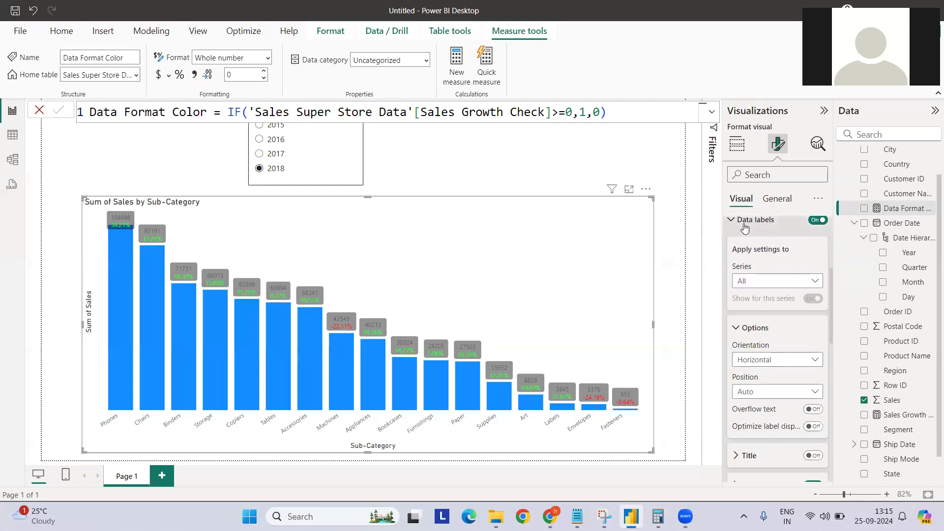
pyautogui.scroll(-3, 748, 339)
pyautogui.click(749, 363)
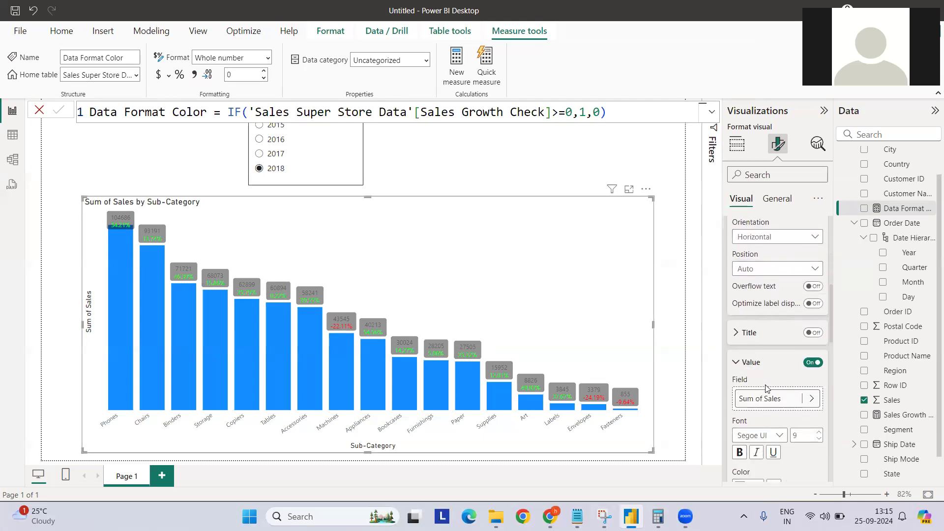
pyautogui.scroll(-2, 787, 393)
pyautogui.click(755, 363)
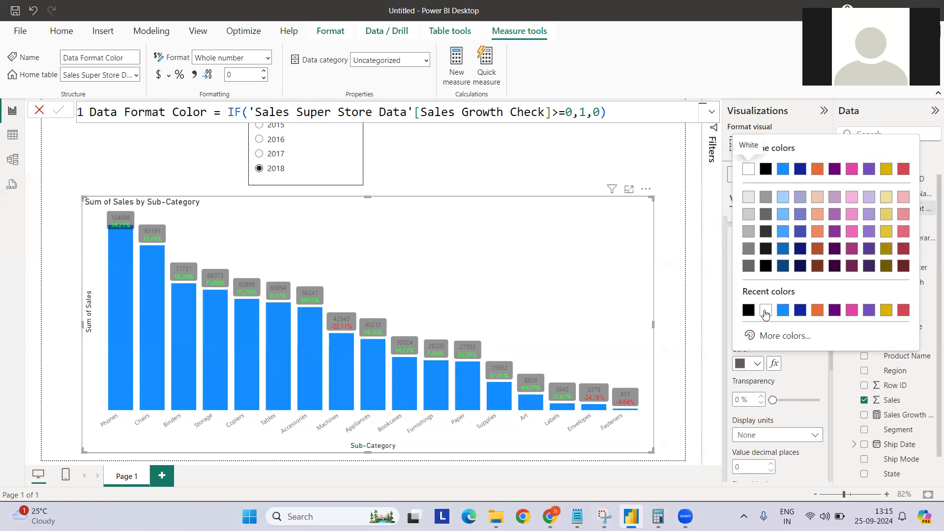
pyautogui.click(765, 310)
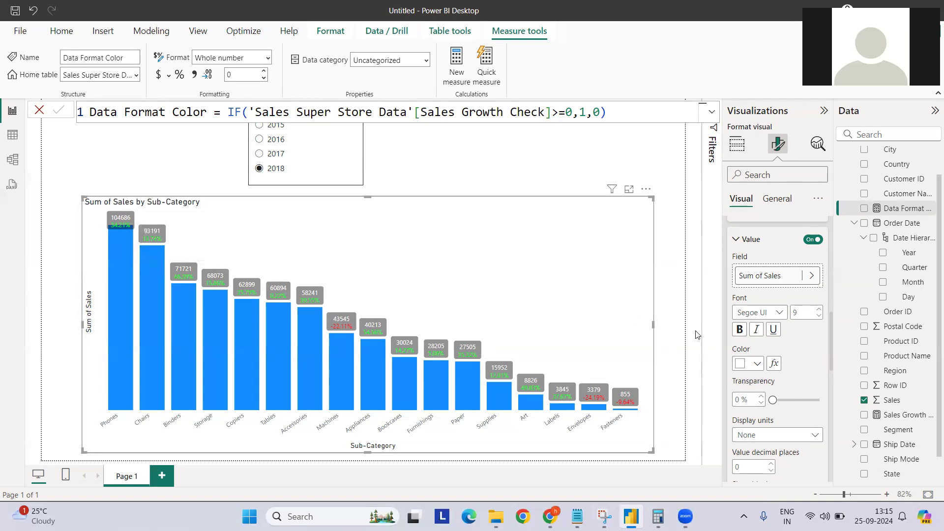
# - Display the data labels' sales value in thousands and make its text bold at font size 10
pyautogui.scroll(-1, 798, 377)
pyautogui.scroll(-3, 798, 377)
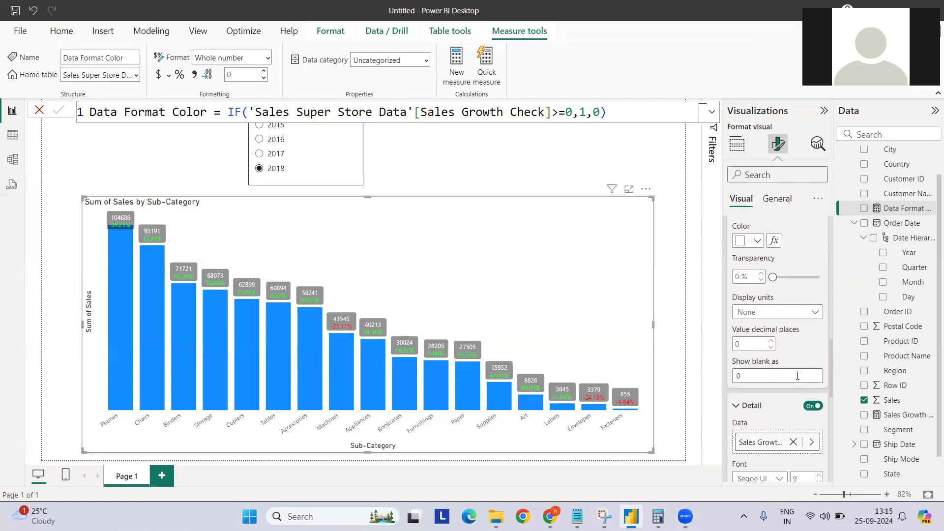
pyautogui.click(770, 315)
pyautogui.click(761, 358)
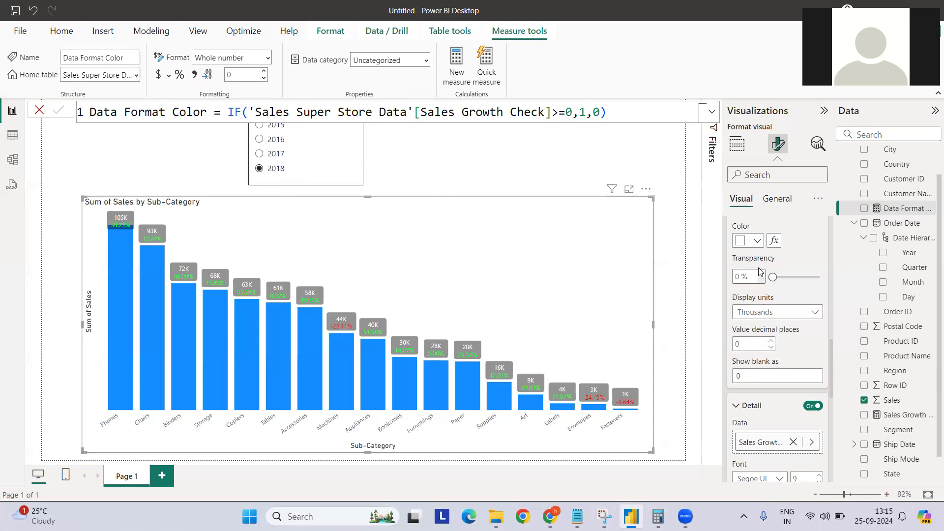
pyautogui.scroll(3, 759, 272)
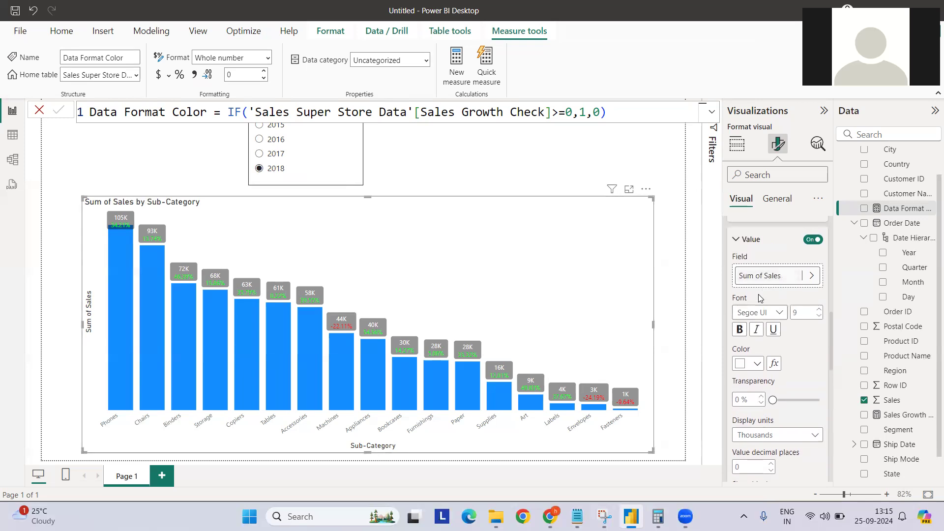
pyautogui.click(819, 311)
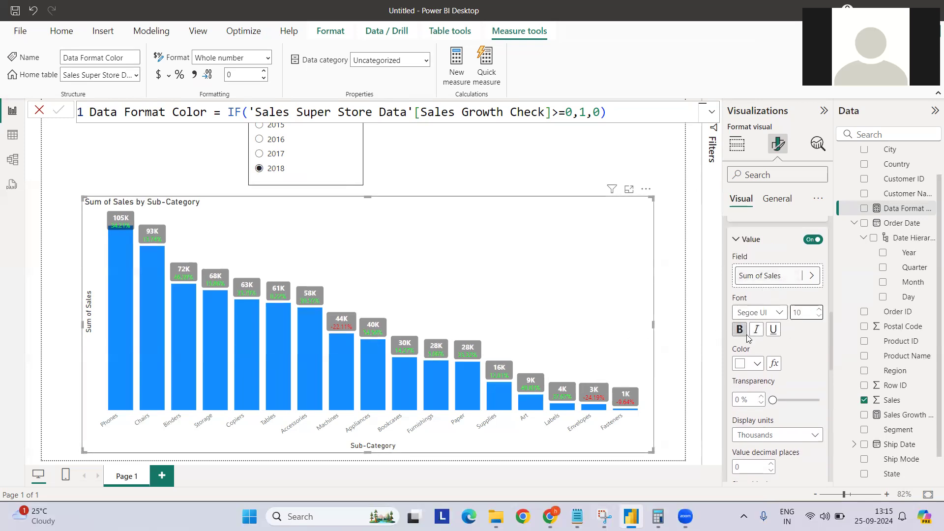
# - Make the growth percentage detail in the data labels bold at font size 10
pyautogui.scroll(-10, 747, 338)
pyautogui.scroll(4, 765, 285)
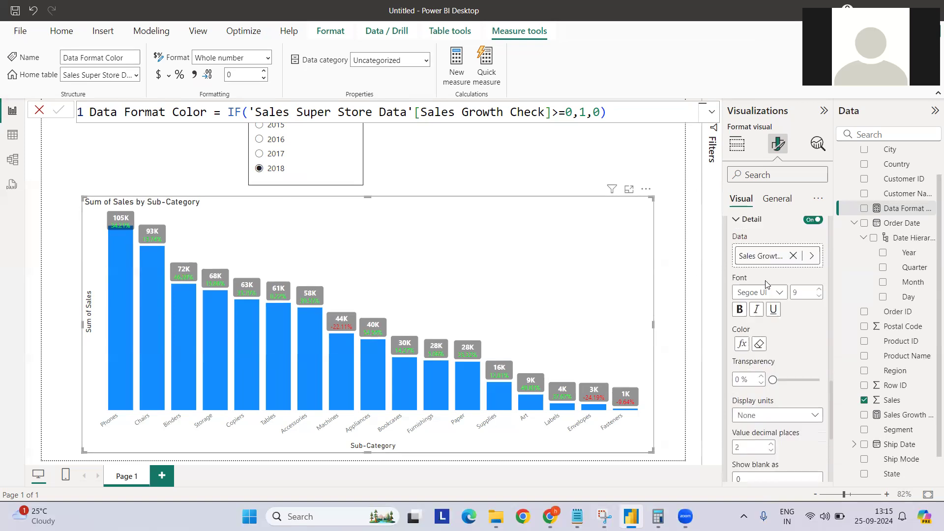
pyautogui.click(739, 309)
pyautogui.click(817, 289)
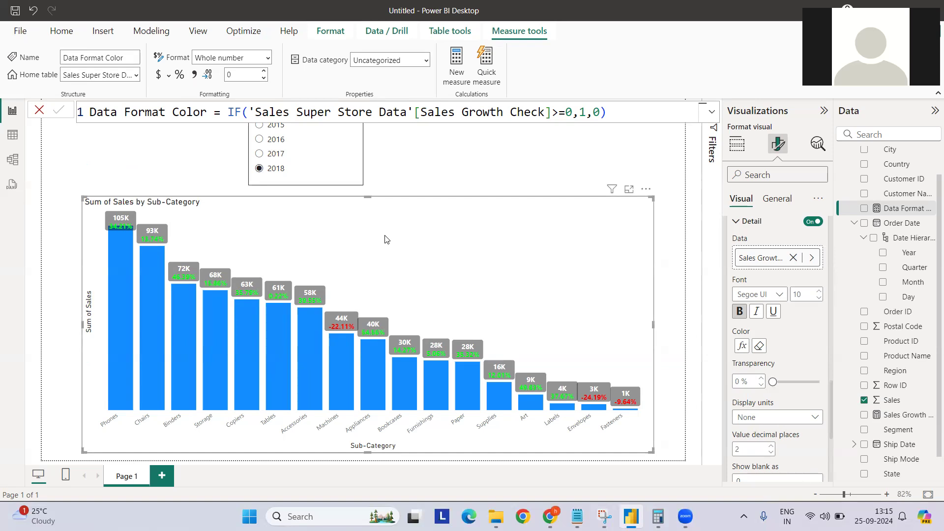
# - Open conditional formatting for the fill color of the chart's columns
pyautogui.scroll(10, 779, 319)
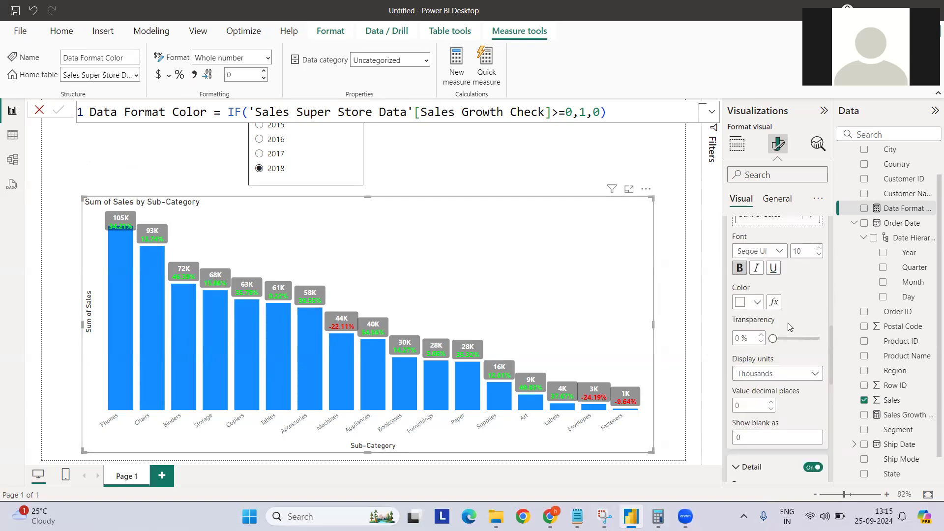
pyautogui.scroll(2, 779, 318)
pyautogui.click(767, 402)
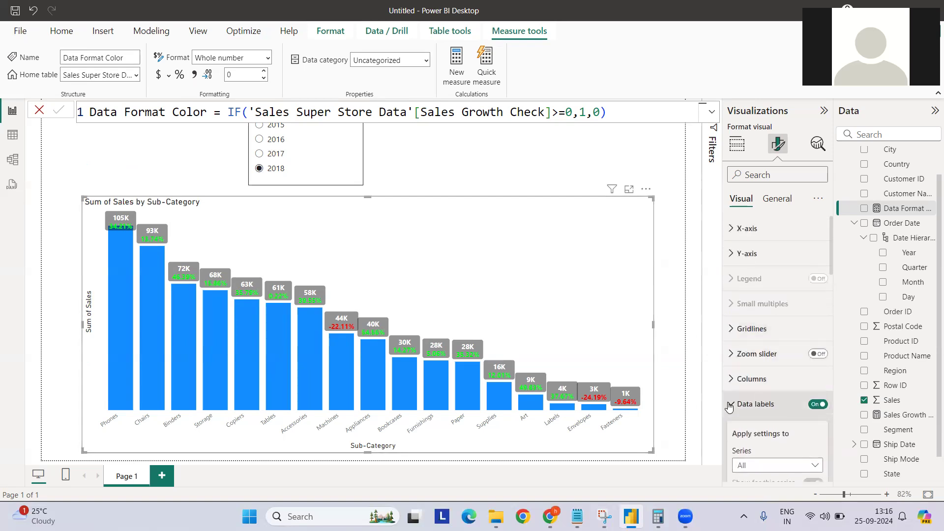
pyautogui.click(761, 381)
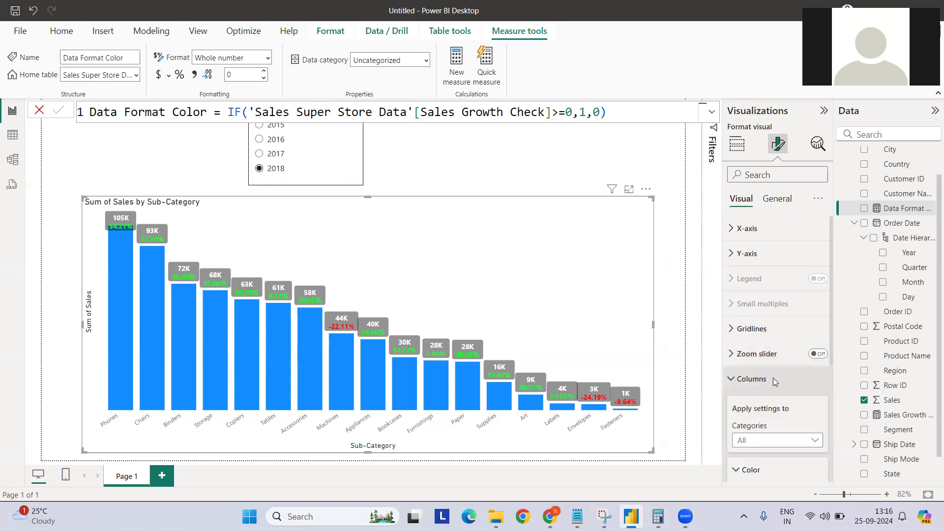
pyautogui.scroll(-4, 761, 374)
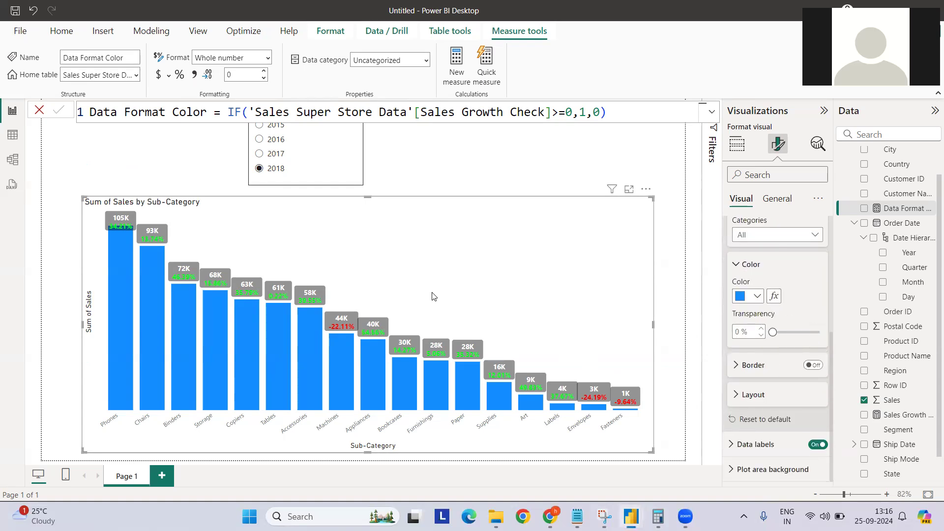
pyautogui.click(773, 295)
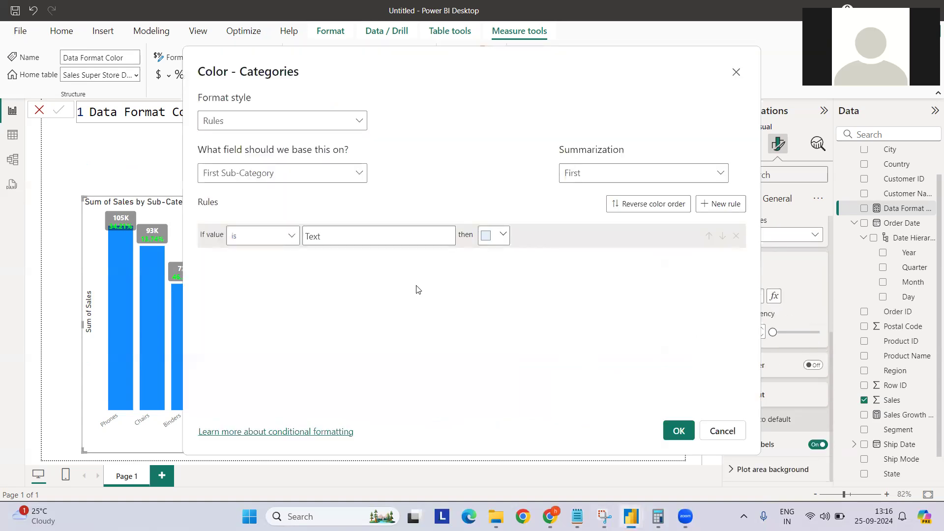
# - Base the column color rules on the Data Format Color measure
pyautogui.click(285, 173)
pyautogui.write('Data fo')
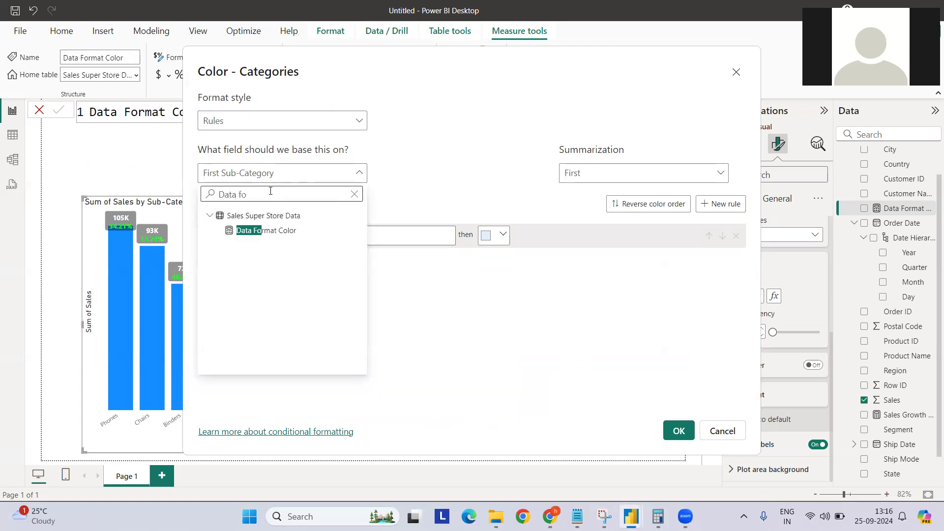
pyautogui.click(275, 231)
# - Select the Data Format Color measure and set the first color rule to match values equal to the number 0
pyautogui.click(274, 237)
pyautogui.click(273, 295)
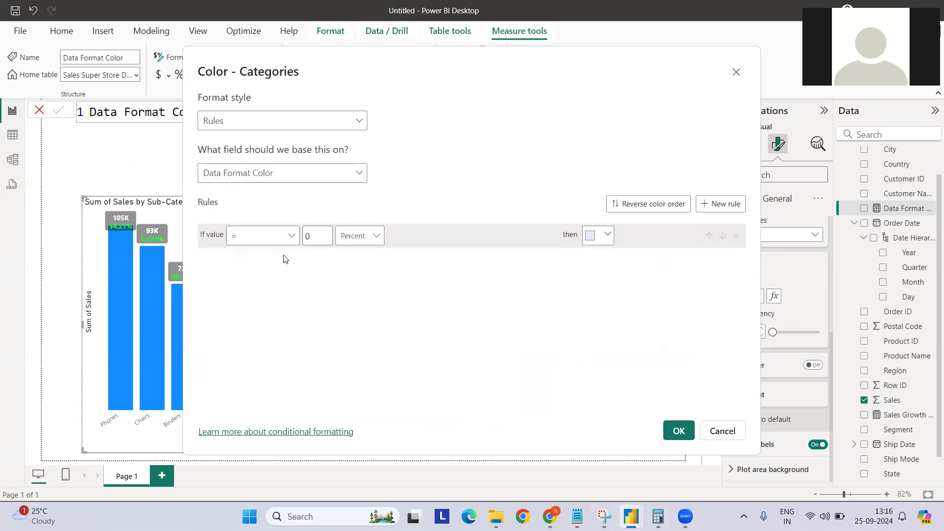
pyautogui.click(353, 241)
pyautogui.click(369, 256)
# - Set the color for the rule matching value 0 to the custom red #F90303
pyautogui.click(605, 240)
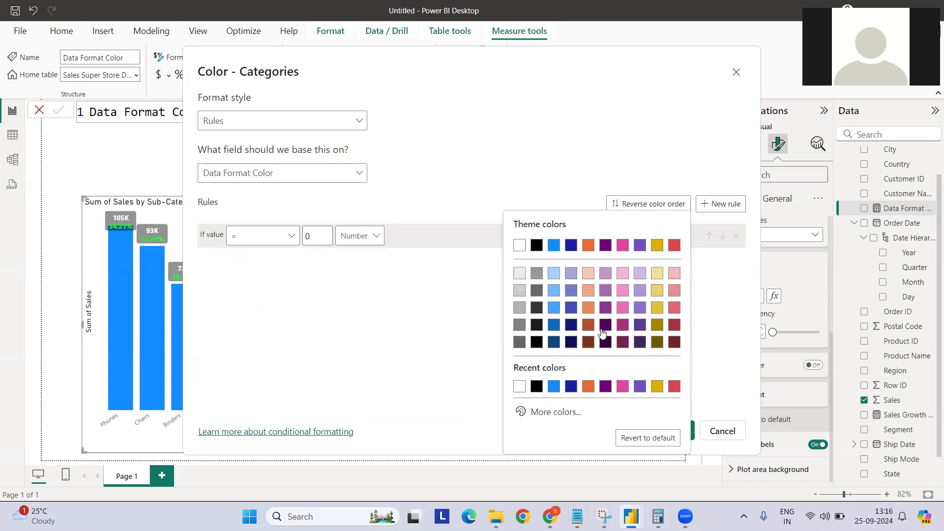
pyautogui.click(560, 414)
pyautogui.moveTo(621, 376); pyautogui.dragTo(681, 372)
pyautogui.click(647, 236)
pyautogui.click(630, 246)
pyautogui.click(676, 224)
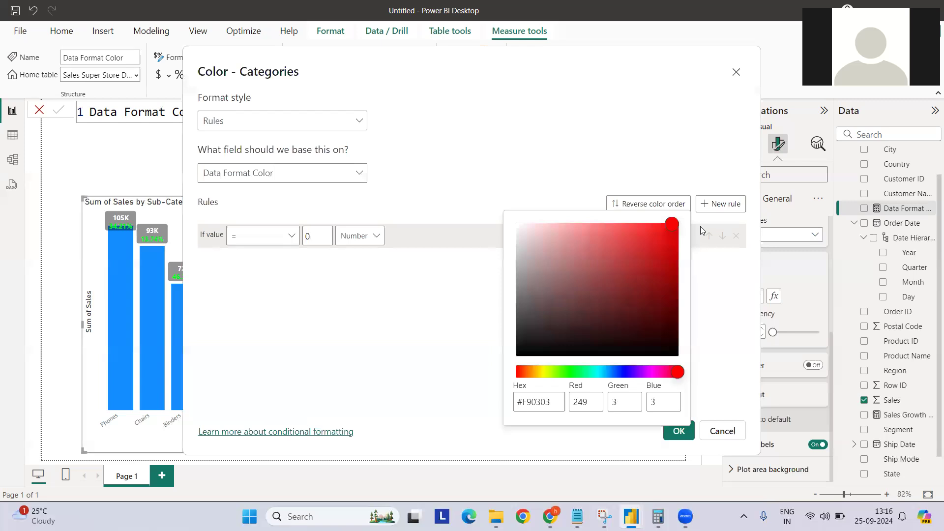
pyautogui.click(714, 290)
# - Add a second color rule that matches values equal to the number 1
pyautogui.click(708, 206)
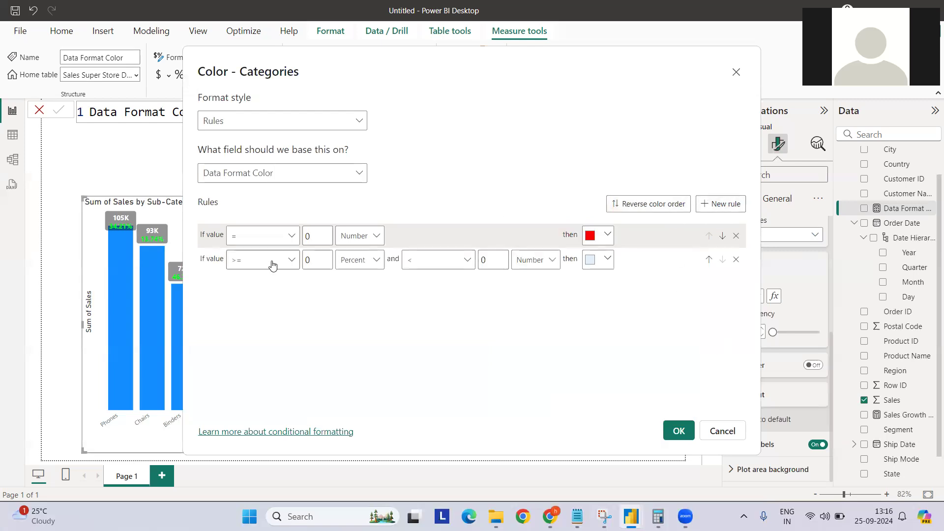
pyautogui.click(274, 260)
pyautogui.click(242, 313)
pyautogui.click(327, 261)
pyautogui.press('BackSpace')
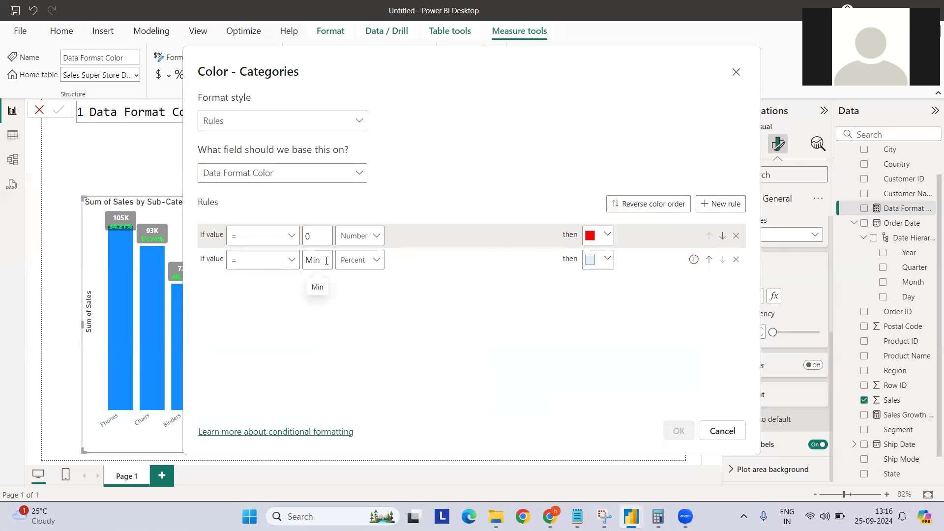
pyautogui.write('1')
pyautogui.click(356, 260)
pyautogui.click(353, 280)
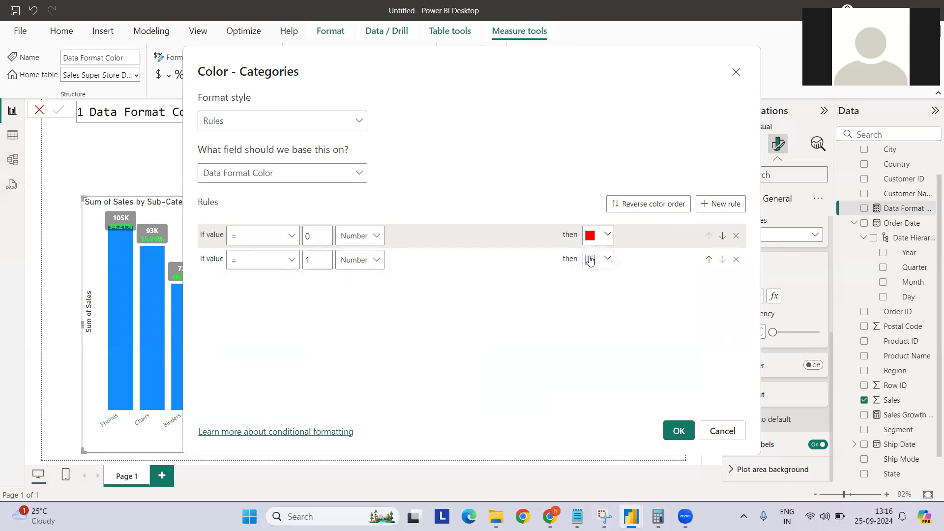
# - Set the color for the rule matching value 1 to the custom green #11EF02 and apply the column color rules
pyautogui.click(595, 259)
pyautogui.click(559, 250)
pyautogui.click(567, 208)
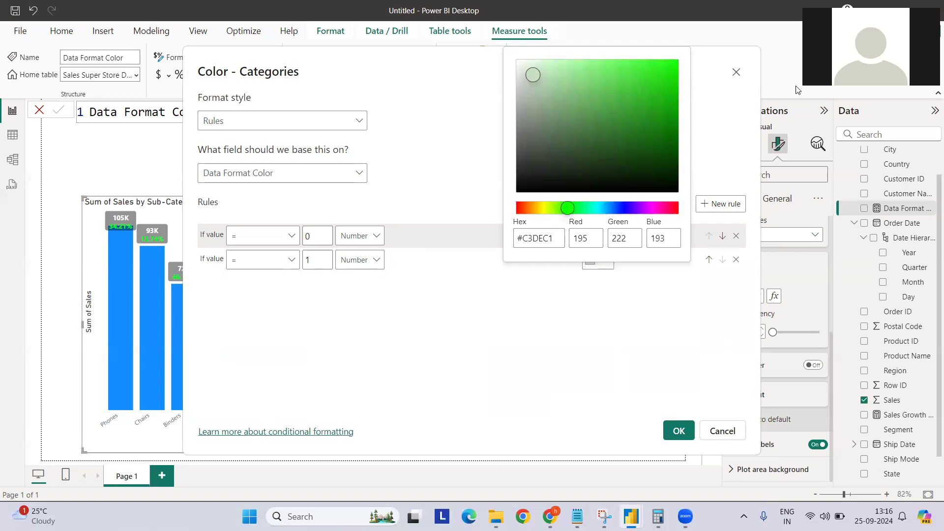
pyautogui.moveTo(533, 74); pyautogui.dragTo(674, 66)
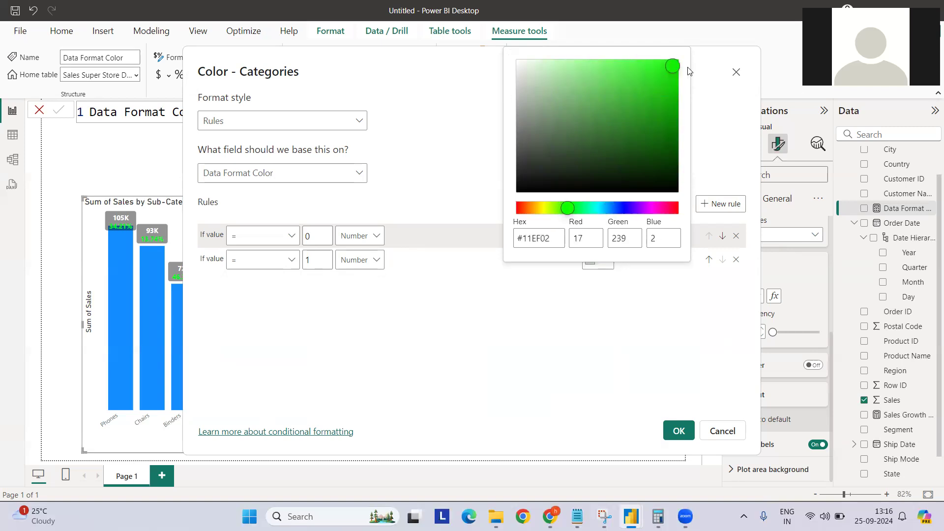
pyautogui.click(711, 130)
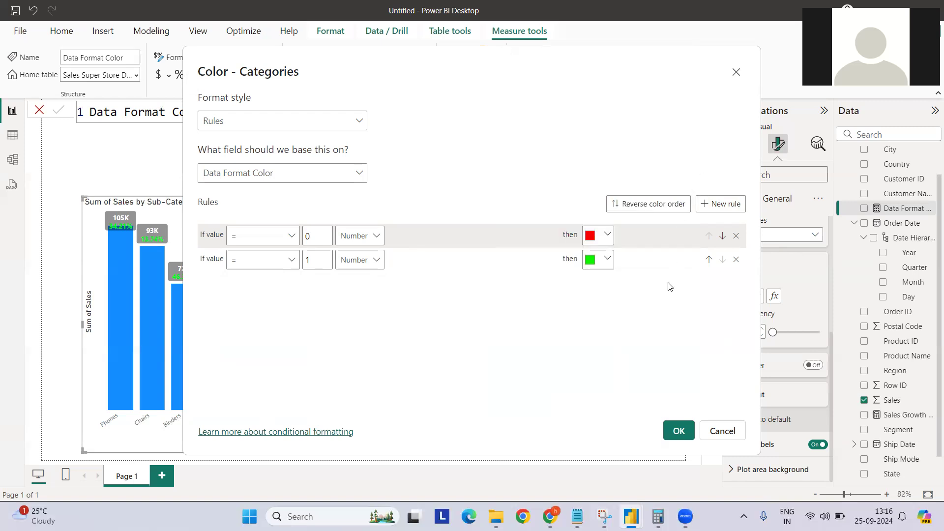
pyautogui.click(679, 431)
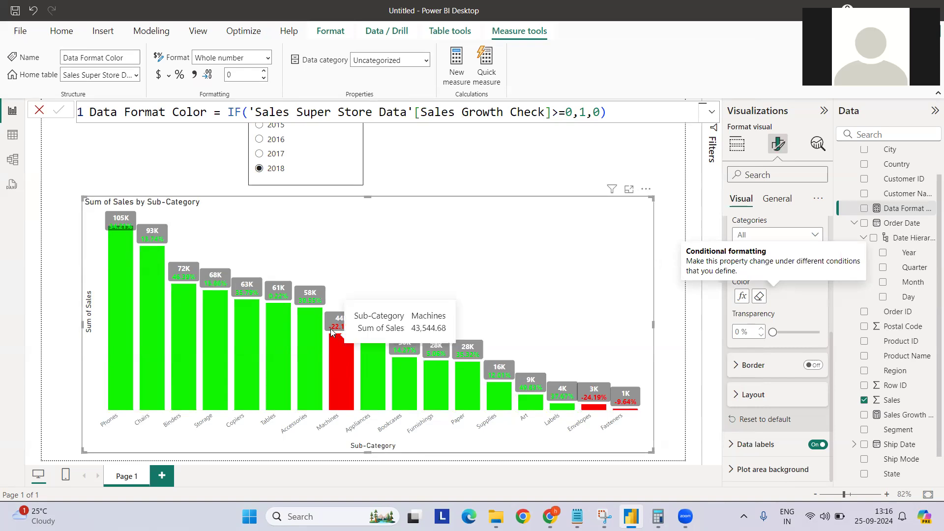
# - Check the column and label colors by filtering the chart to the years 2016, 2015 and 2018 in turn
pyautogui.click(524, 165)
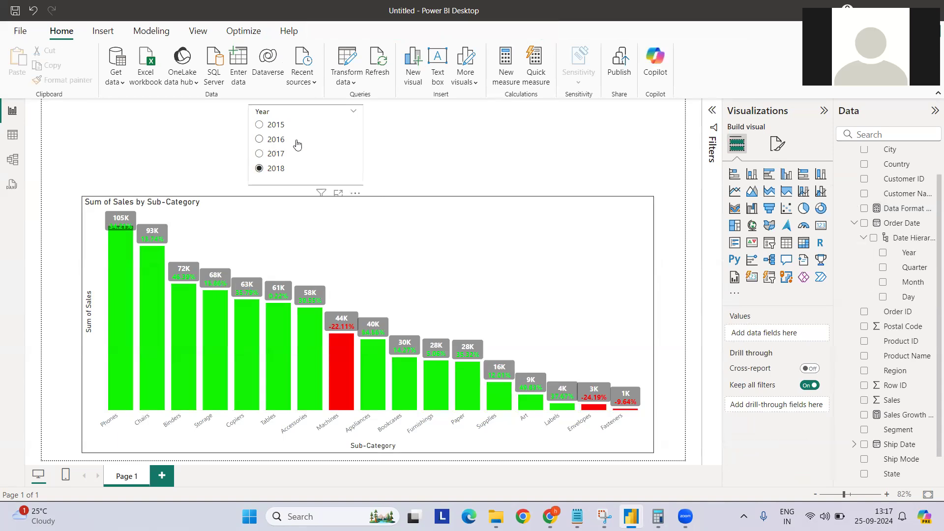
pyautogui.click(260, 141)
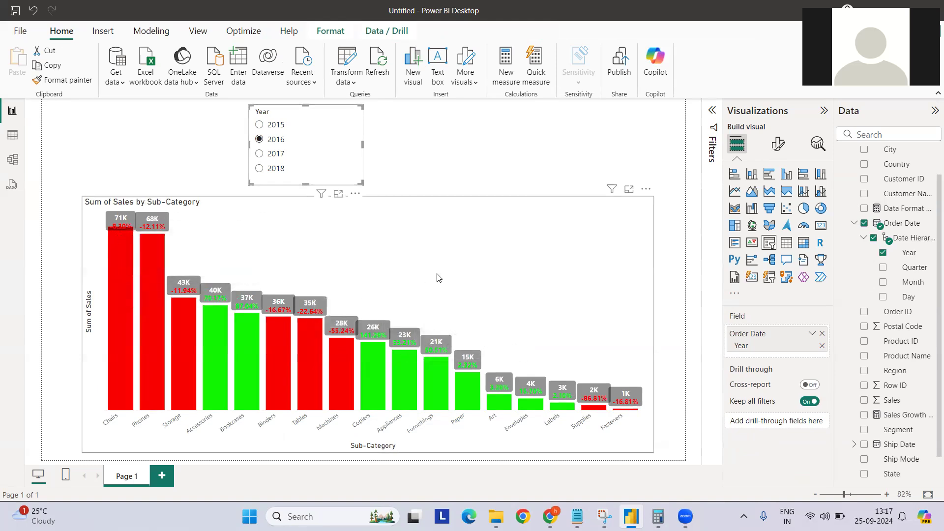
pyautogui.click(271, 126)
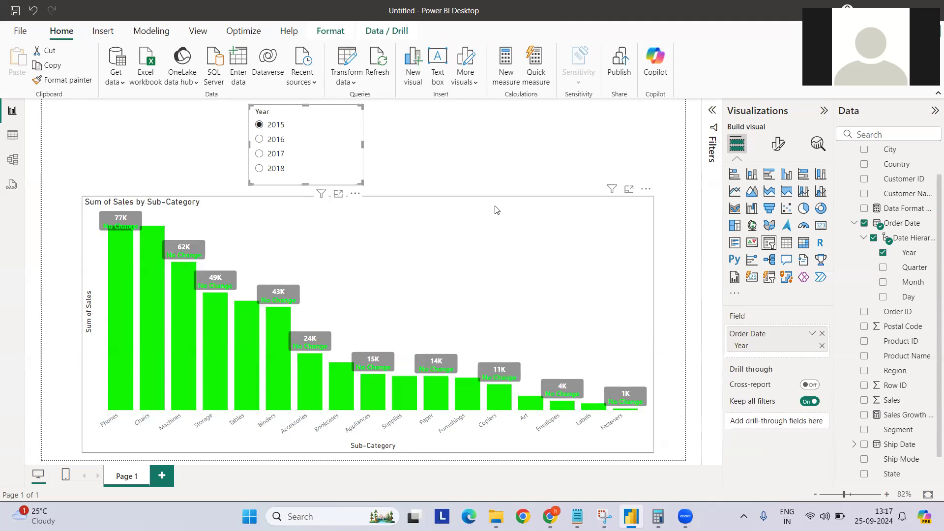
pyautogui.click(279, 170)
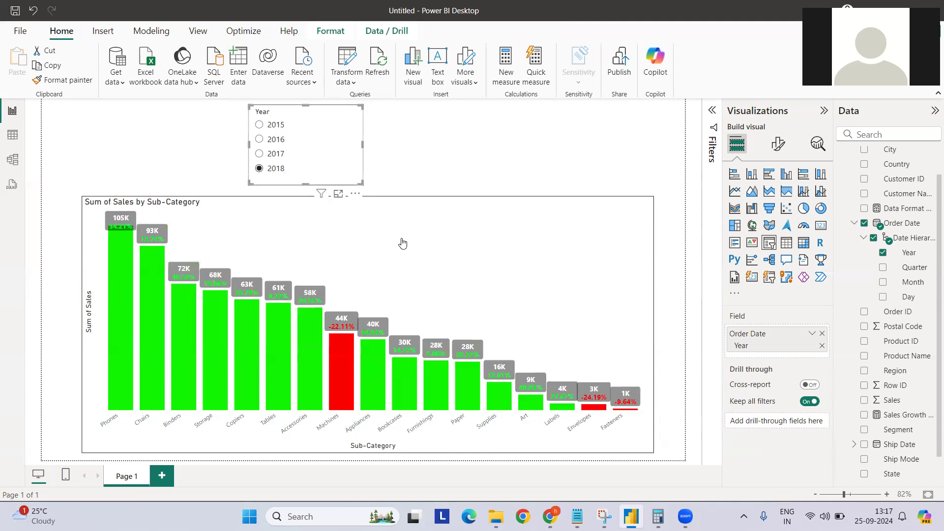